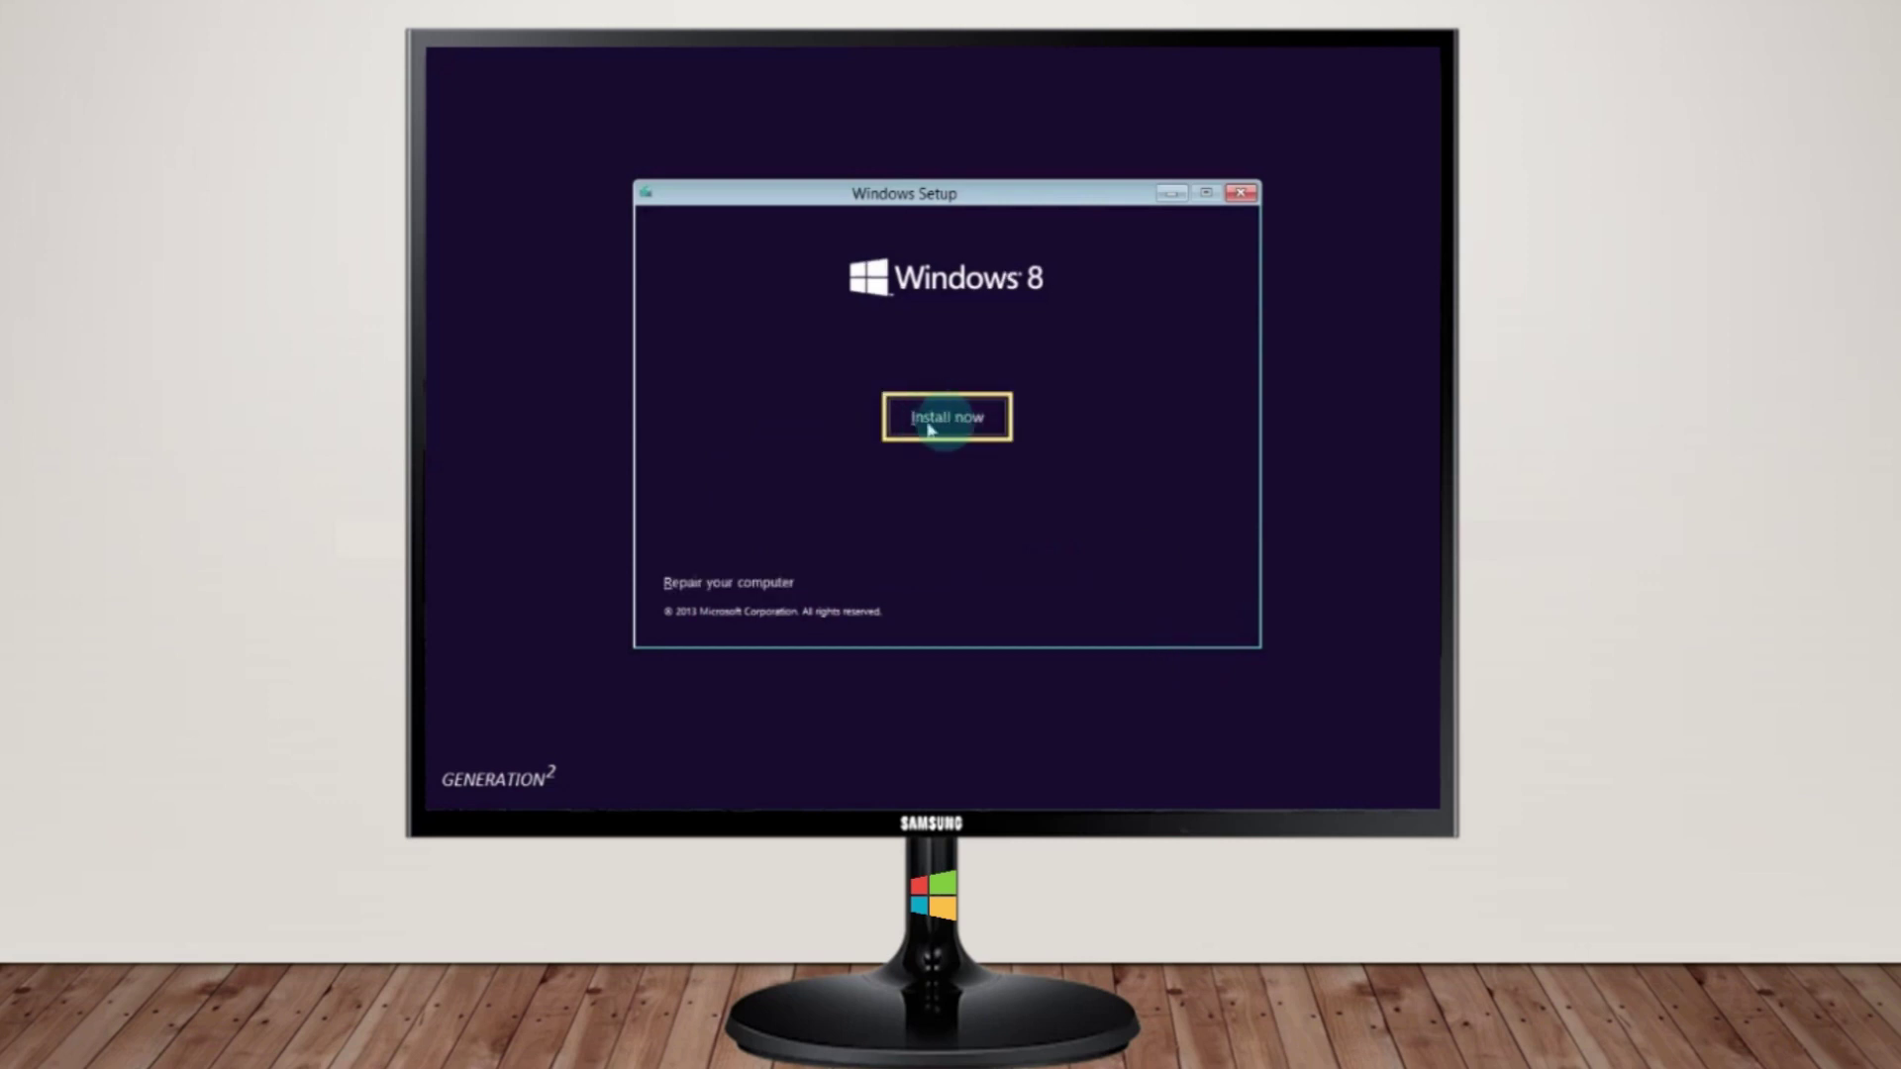
Begin installing Windows 8.1 Pro and accept its license terms after reading them
click(946, 419)
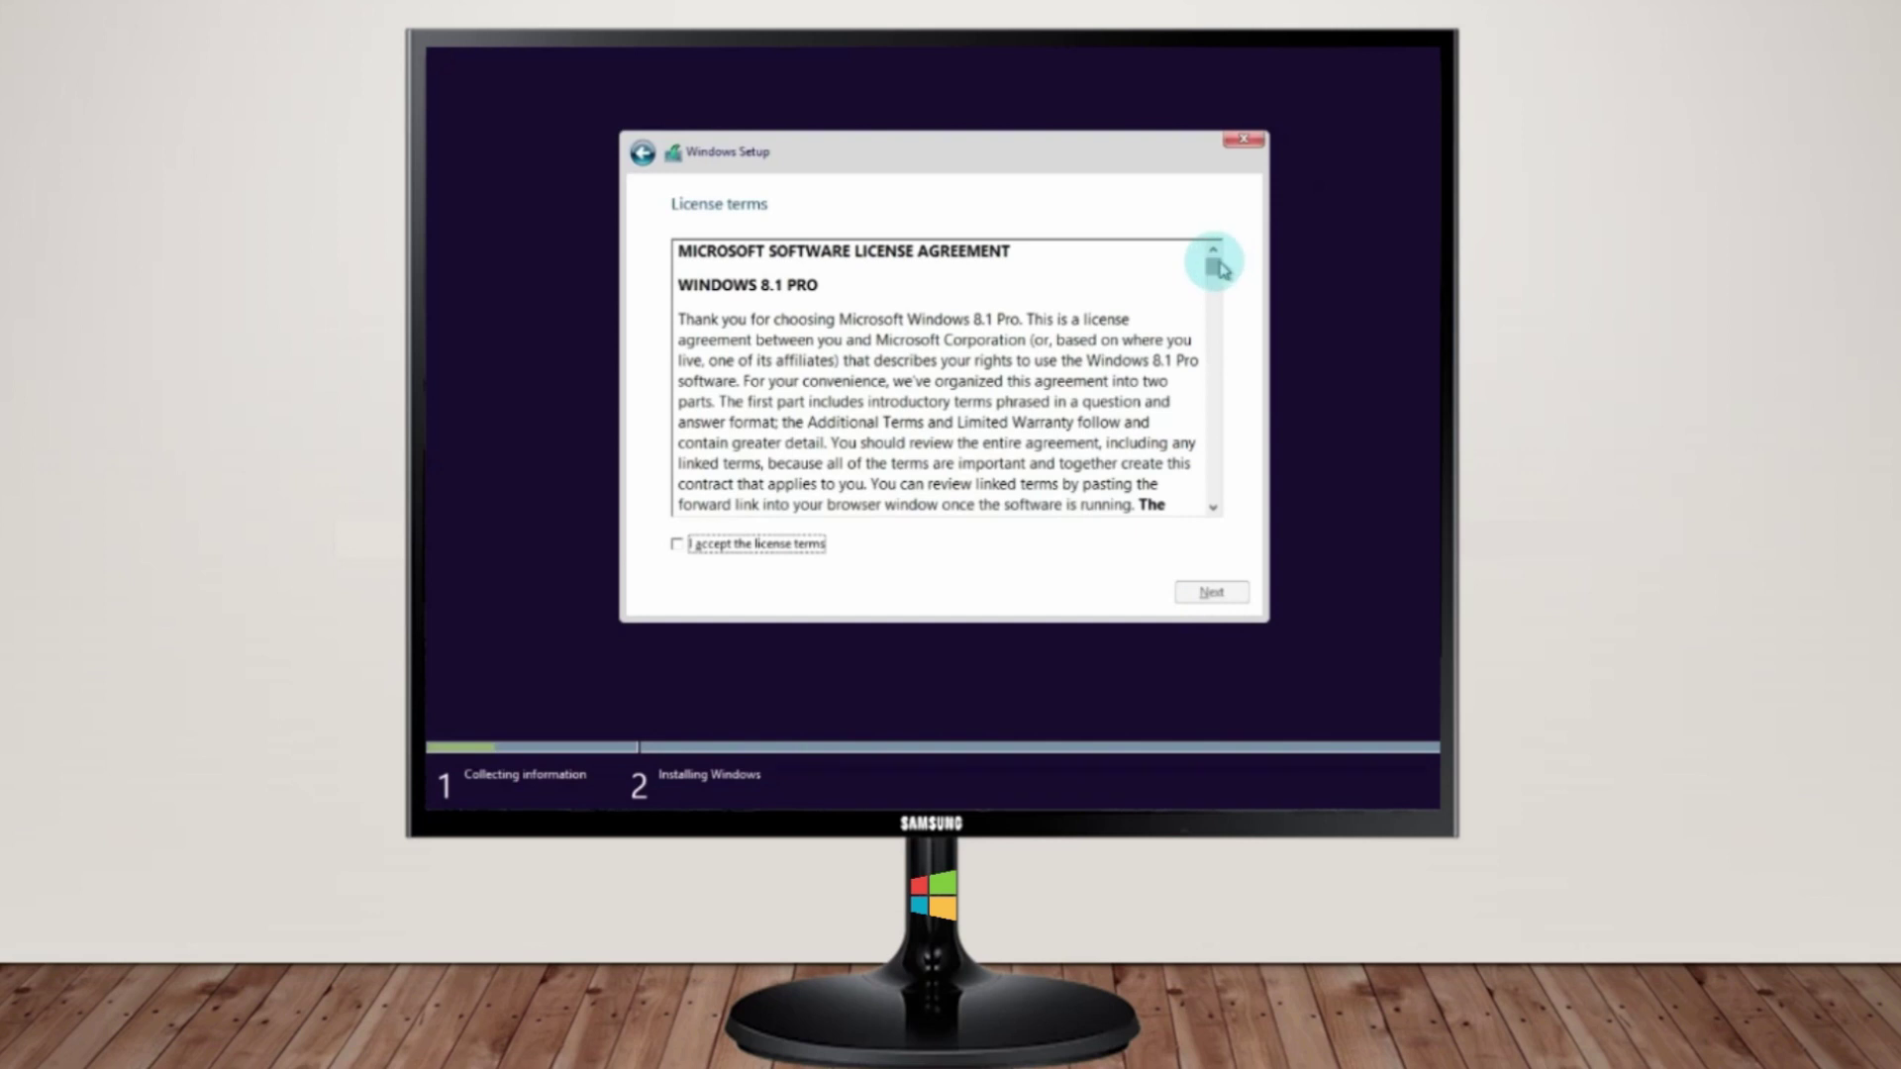
drag(1209, 263, 1212, 495)
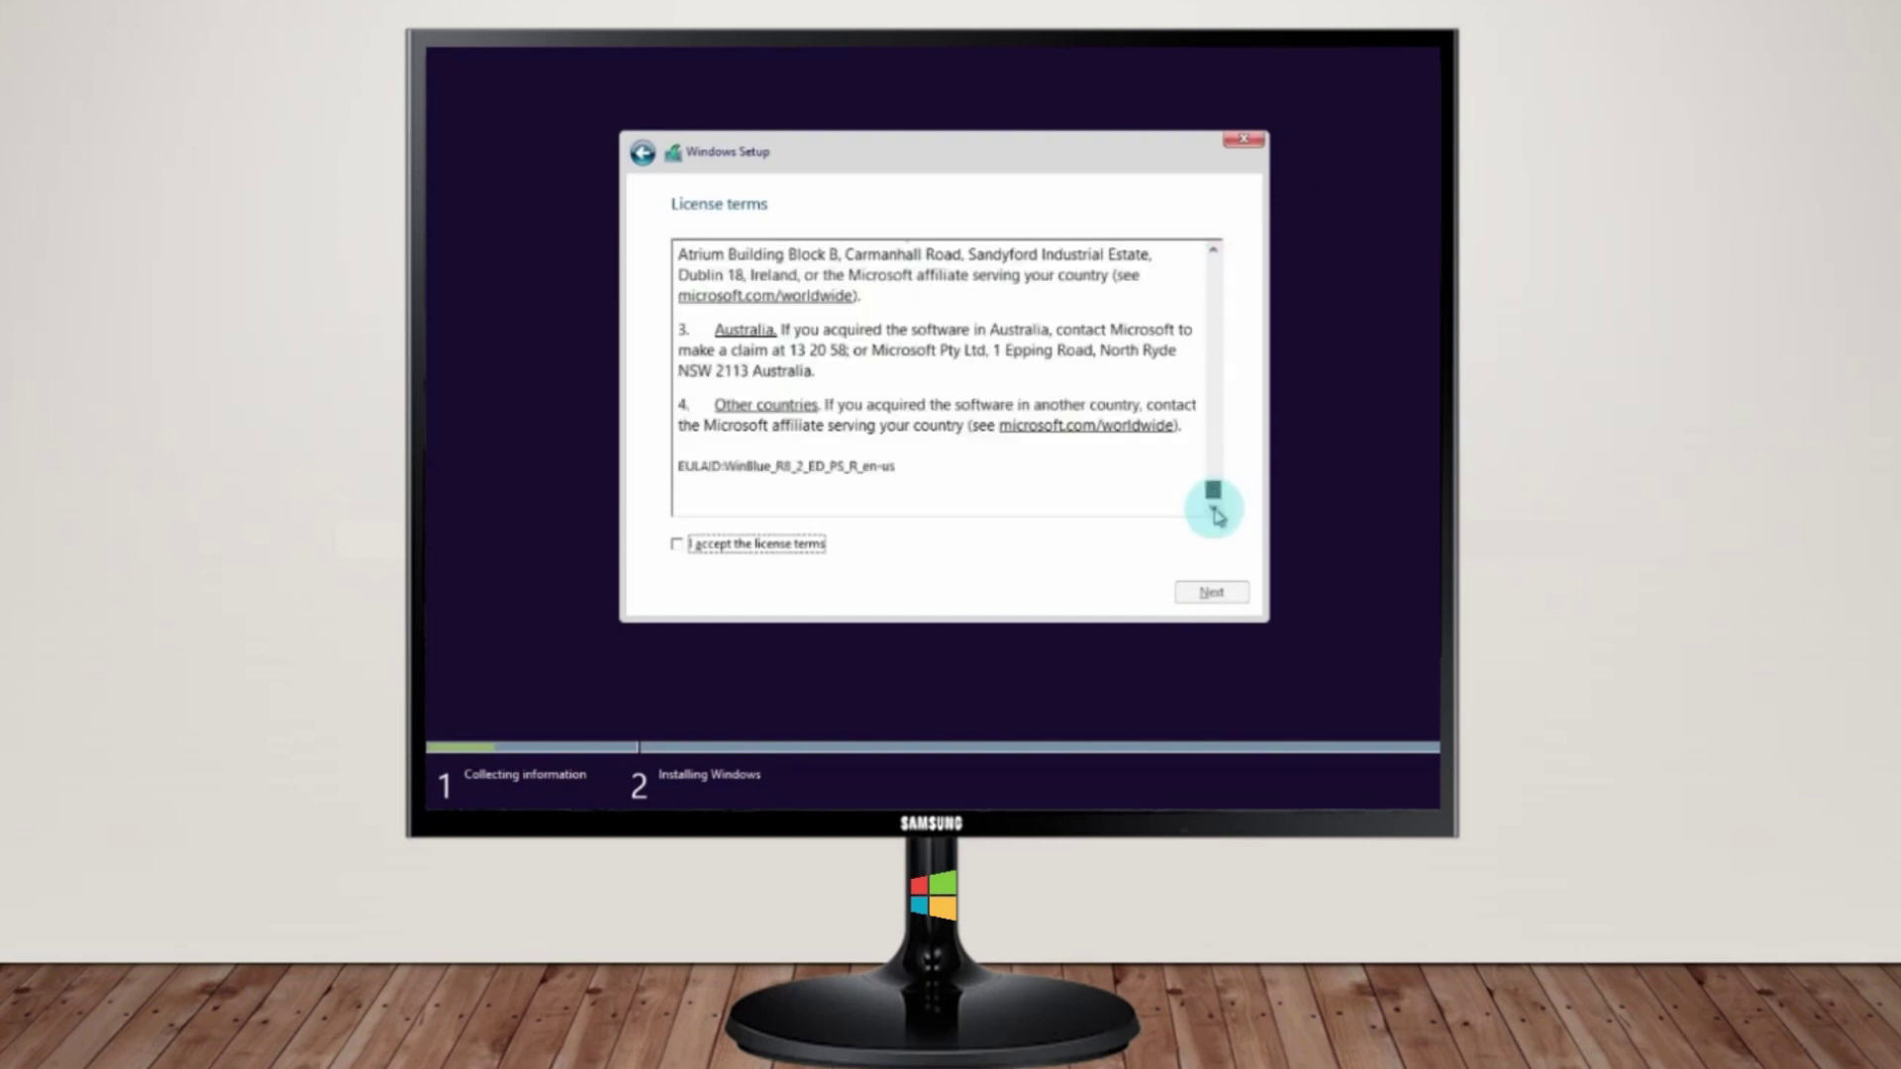
click(677, 544)
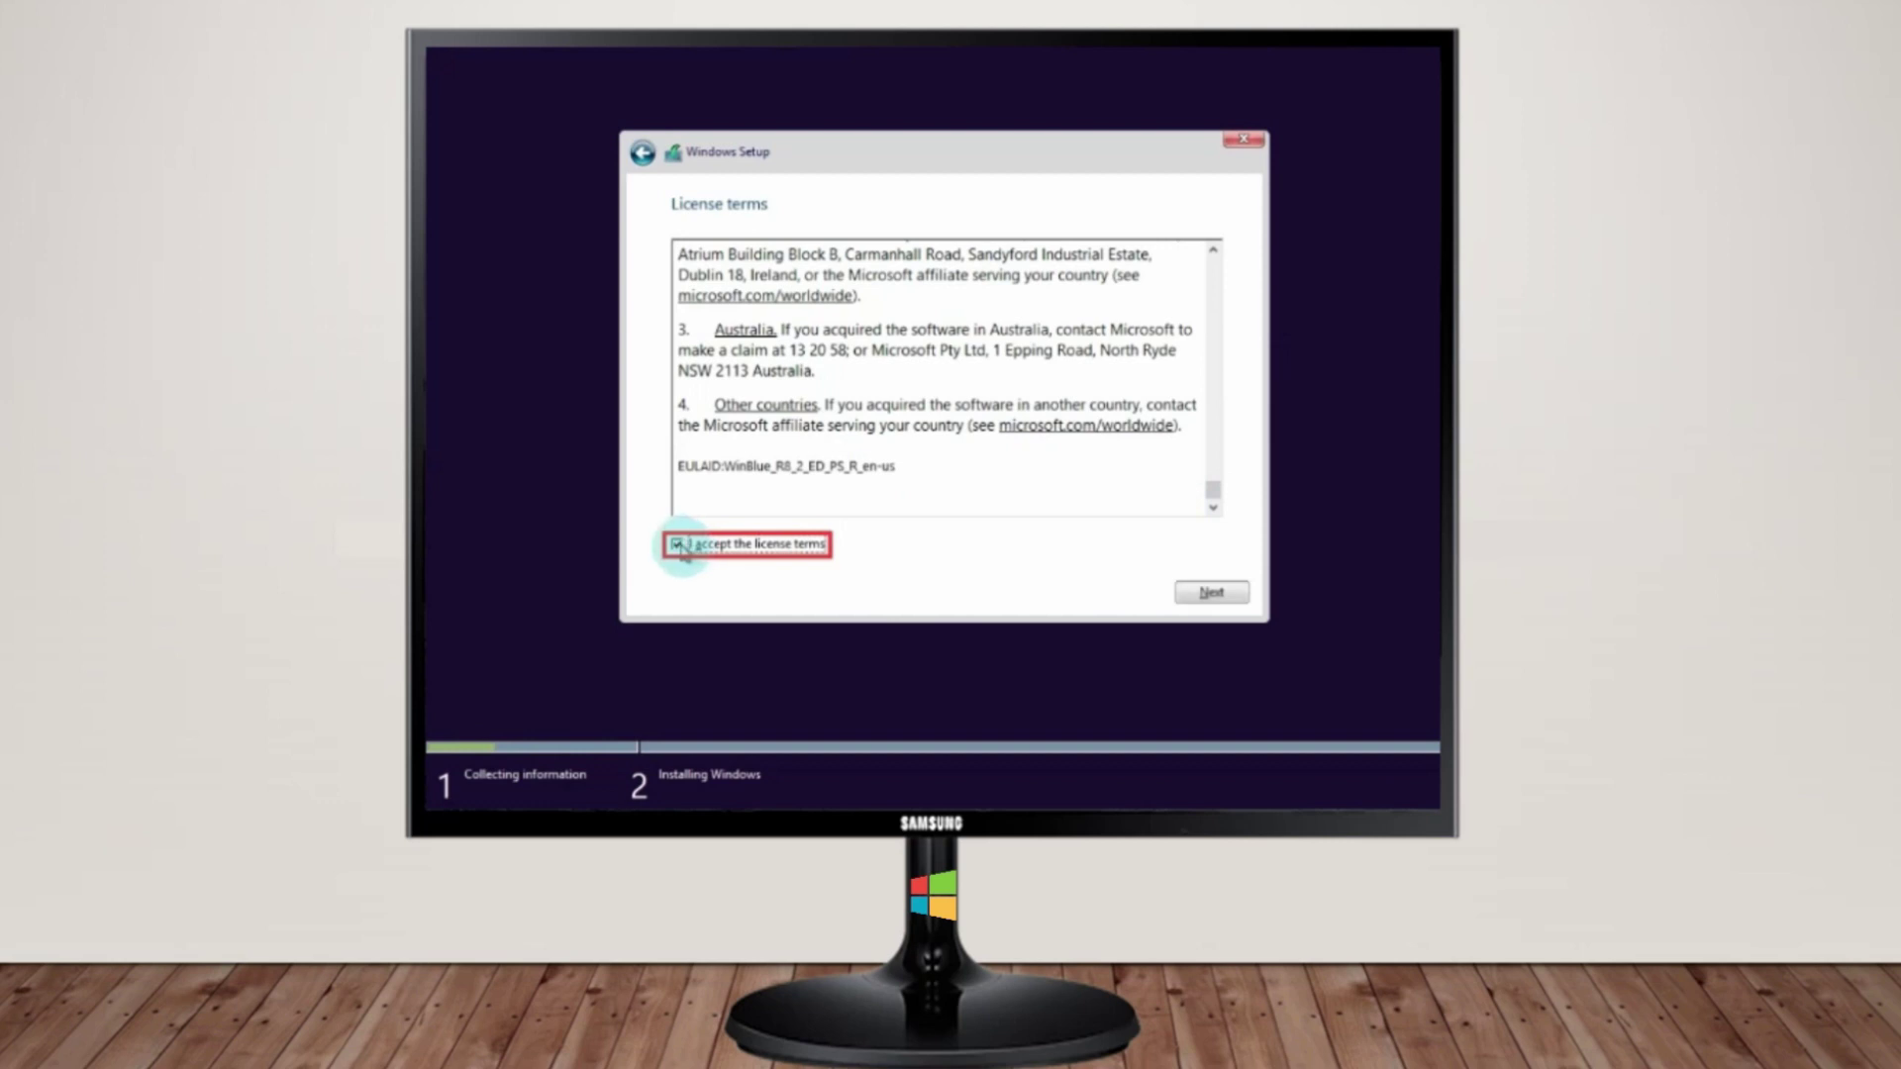
click(1209, 591)
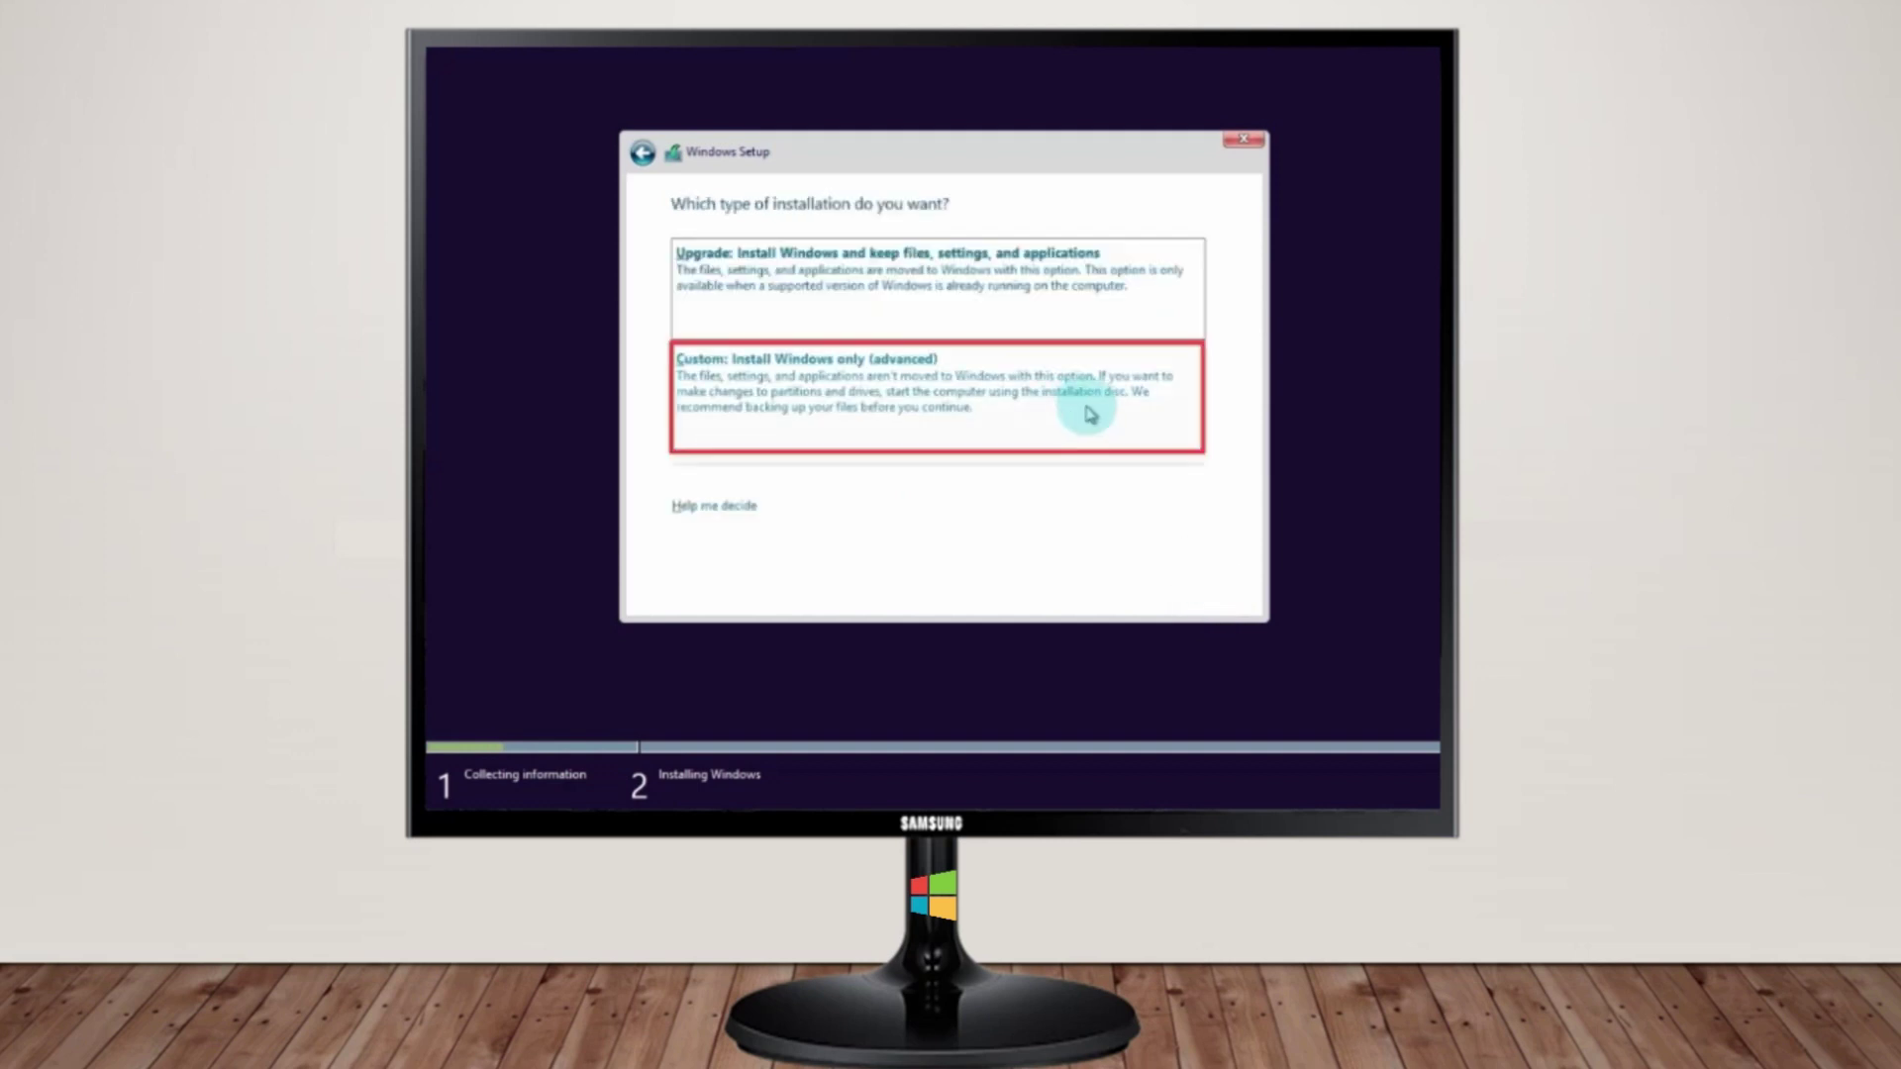
Choose a Custom install, create a 195000 MB partition, and install Windows on Partition 2
click(1119, 436)
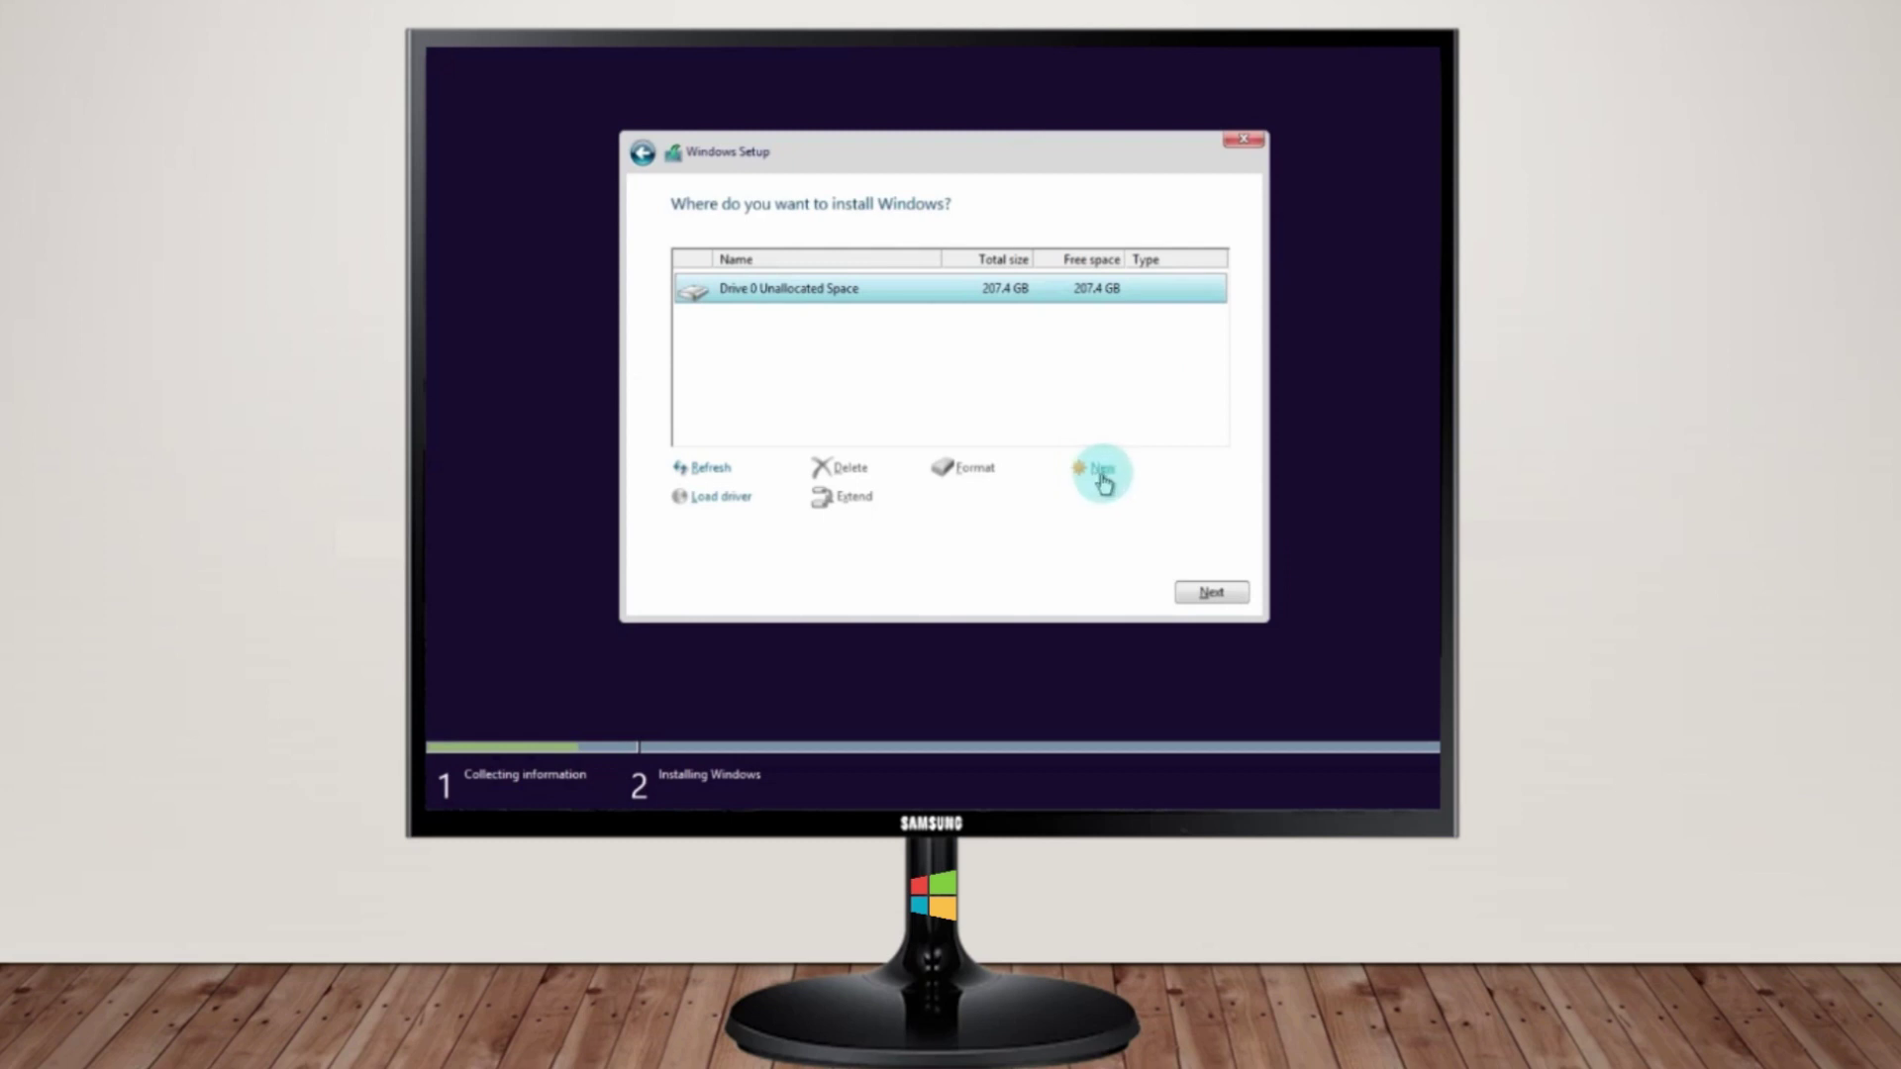
click(1101, 473)
double_click(992, 501)
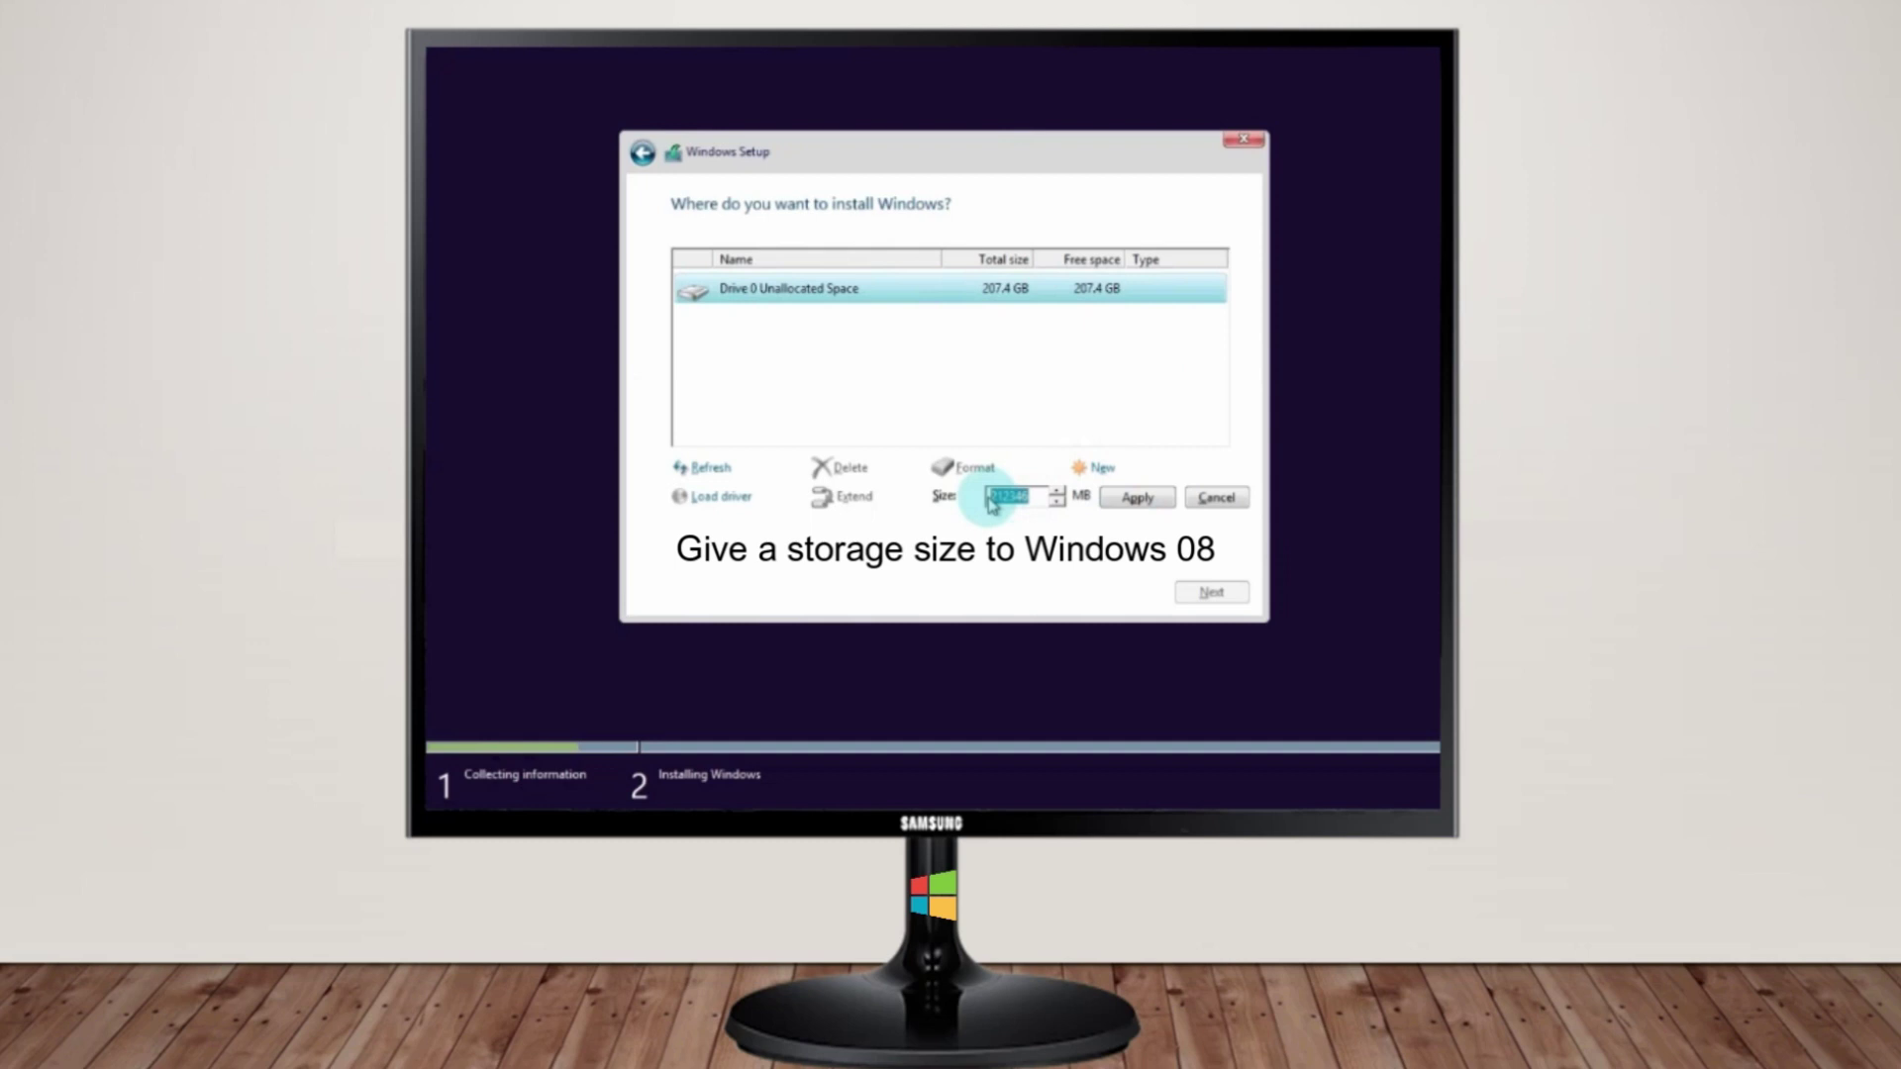
text(195000)
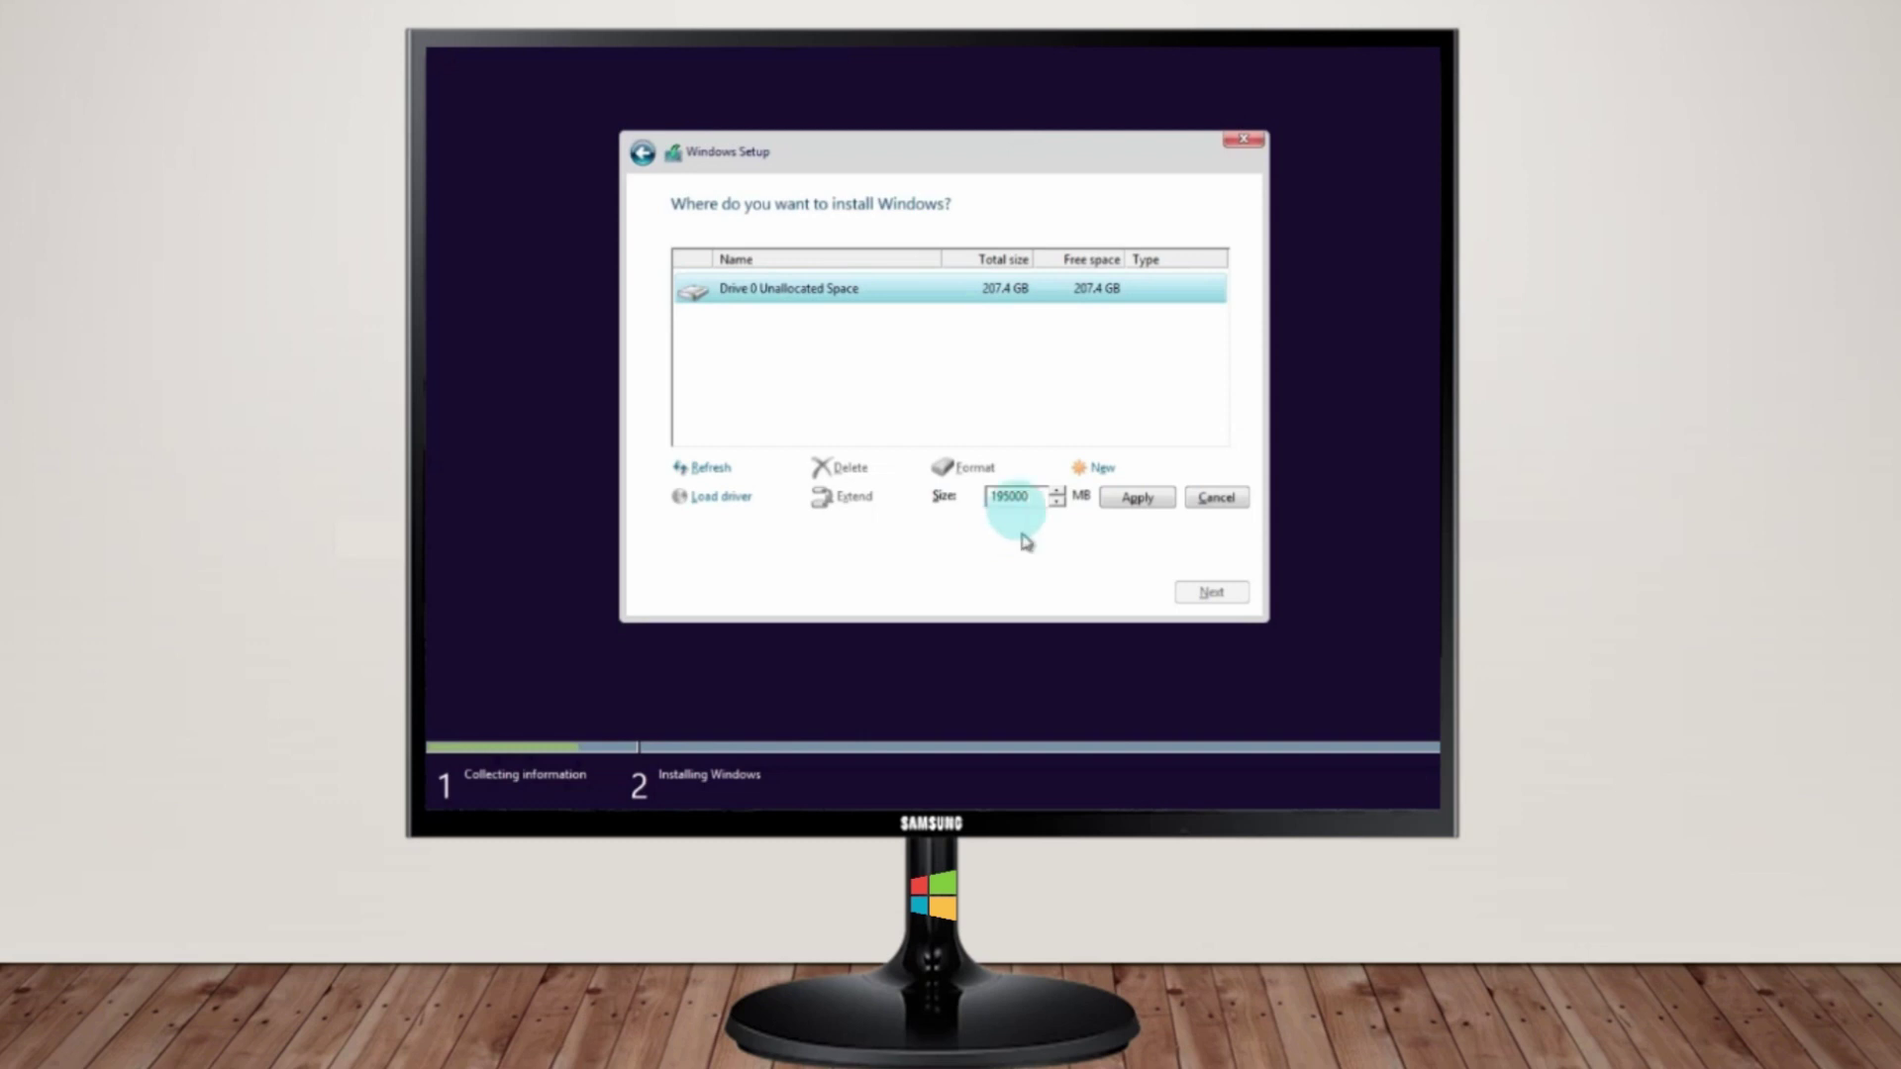
drag(1018, 500, 989, 522)
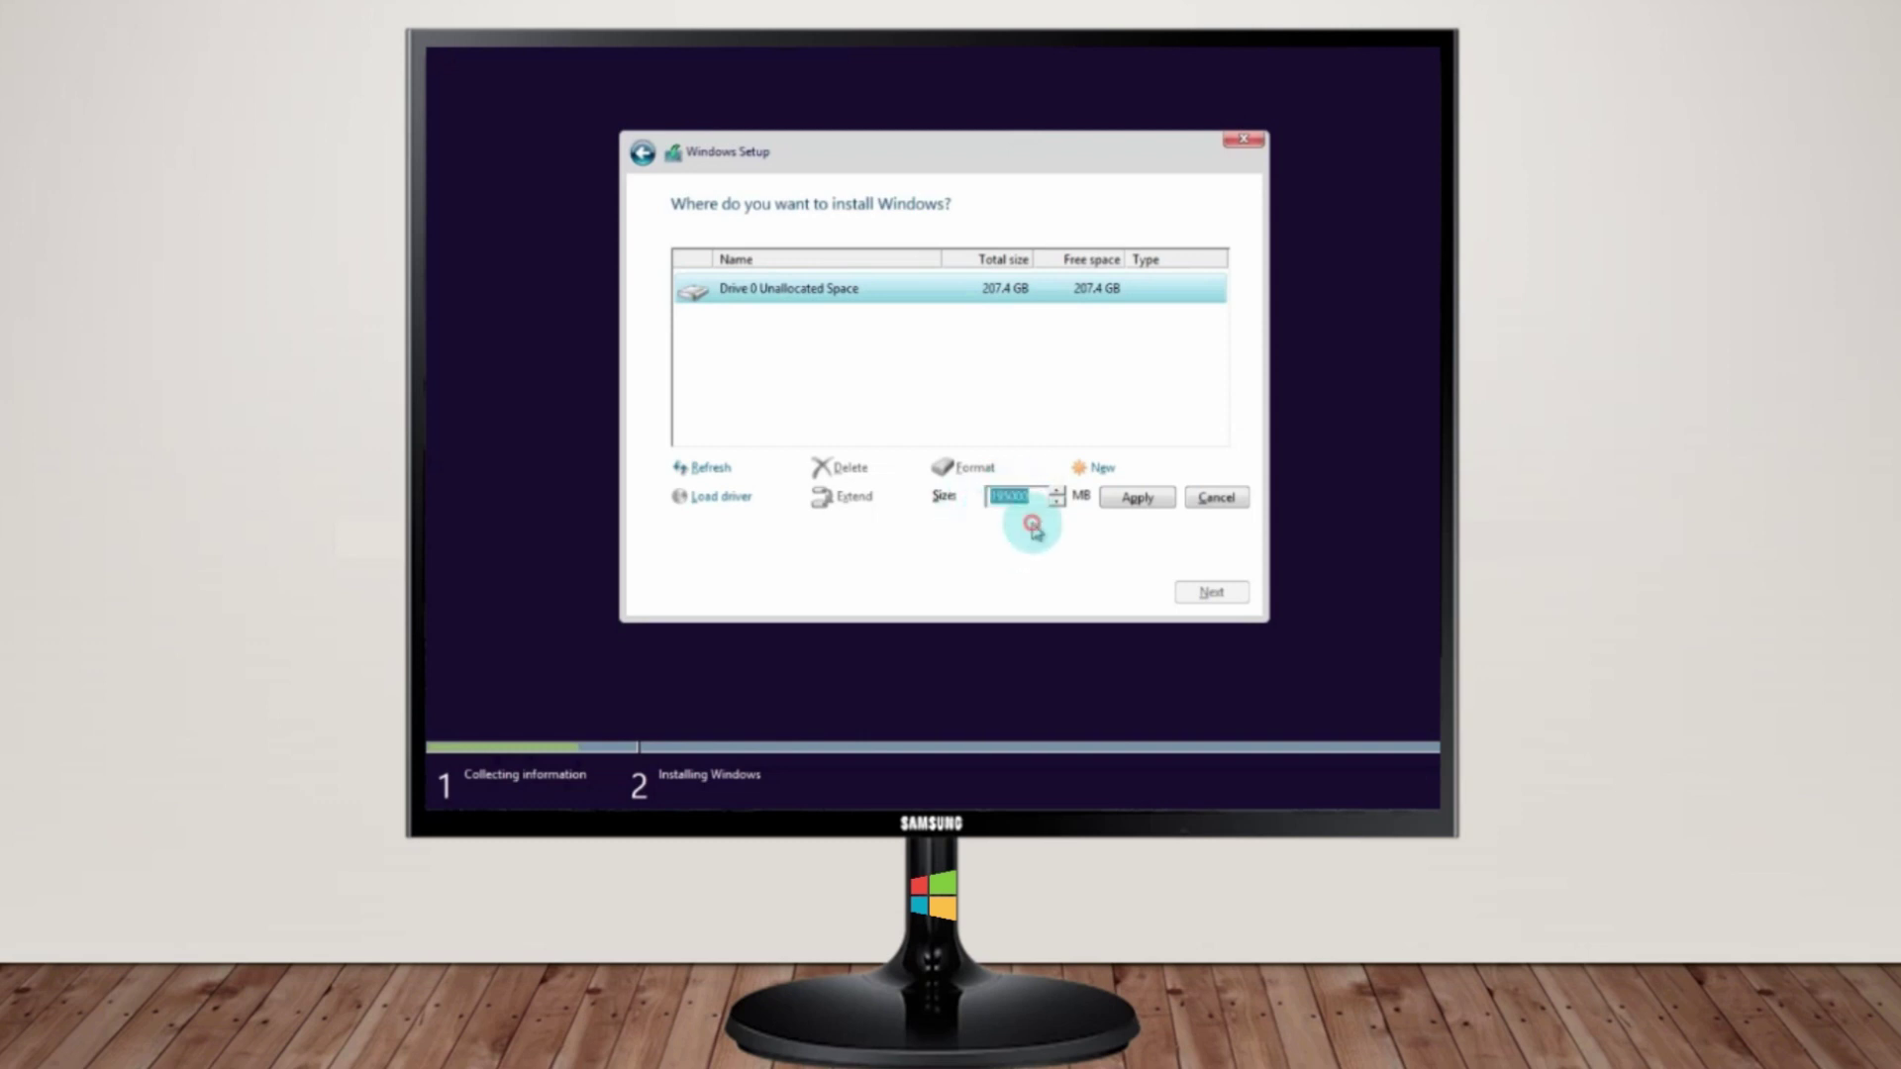
click(1029, 503)
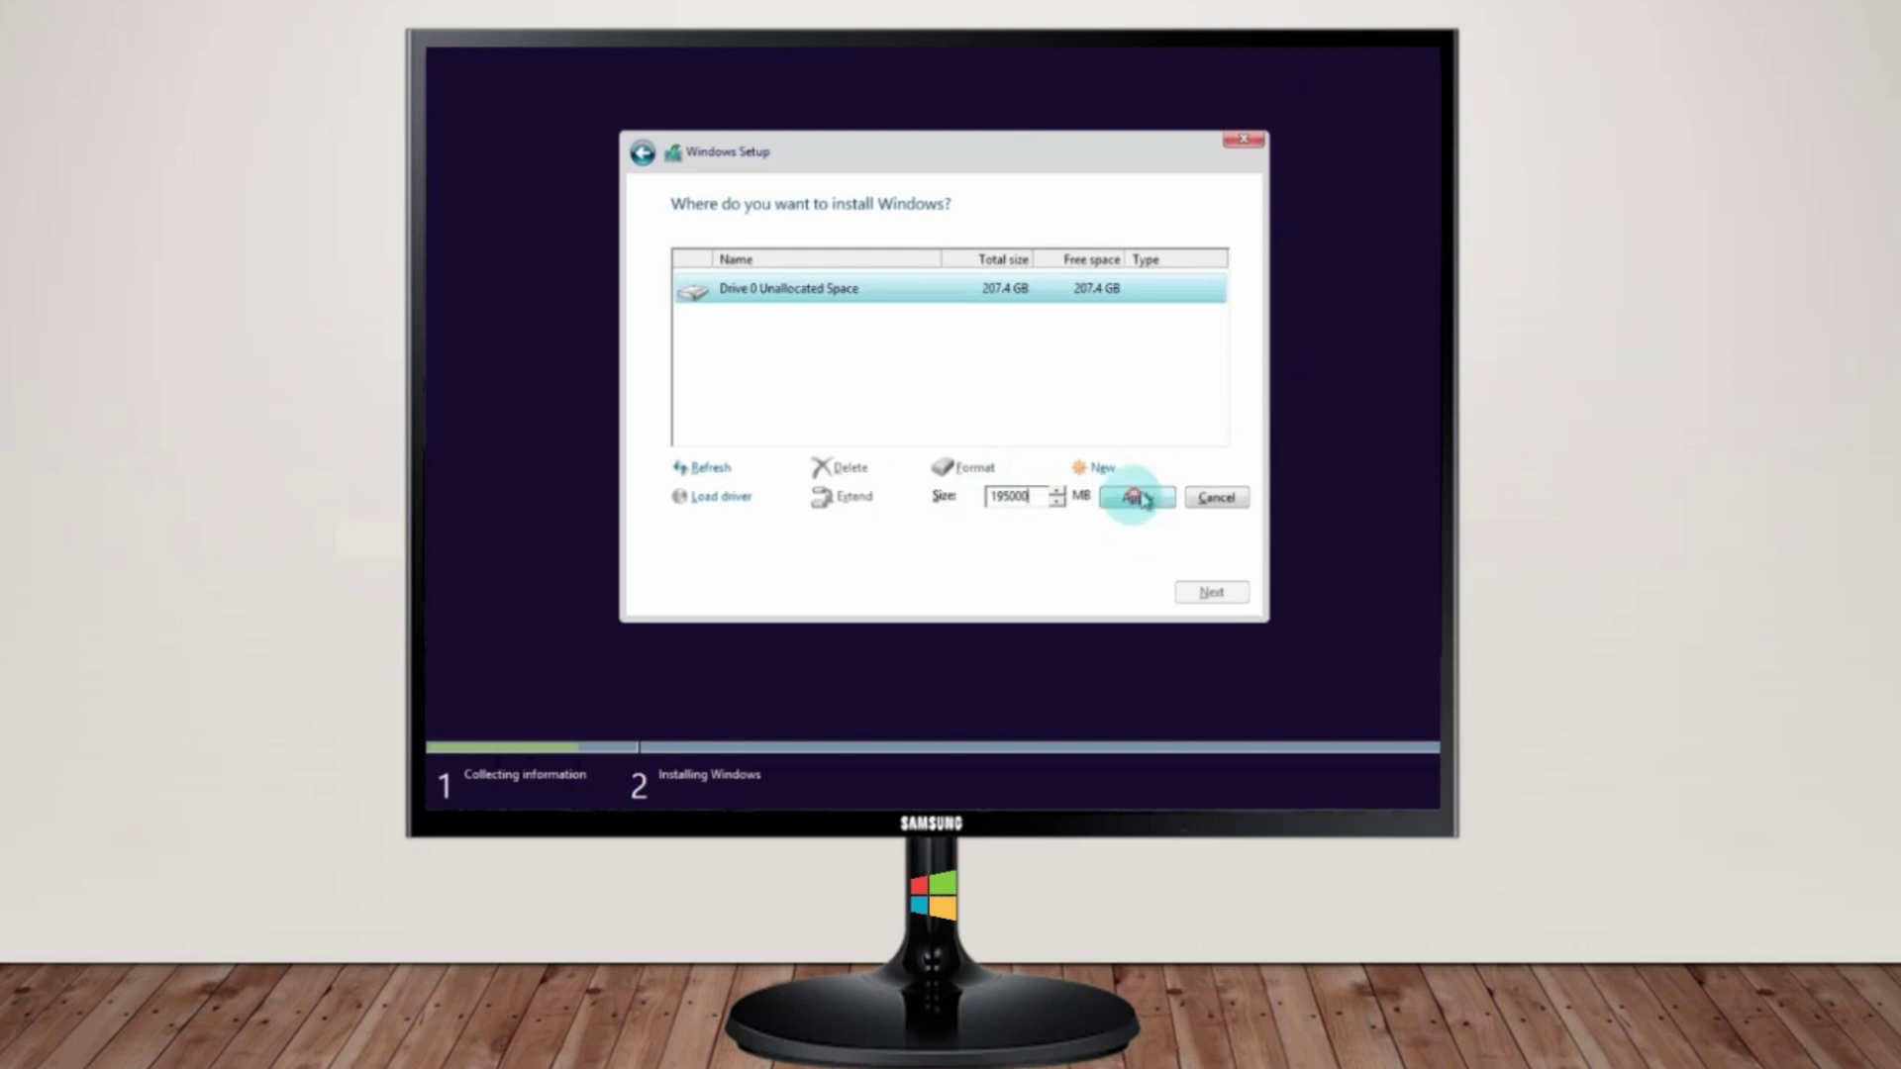
click(1136, 499)
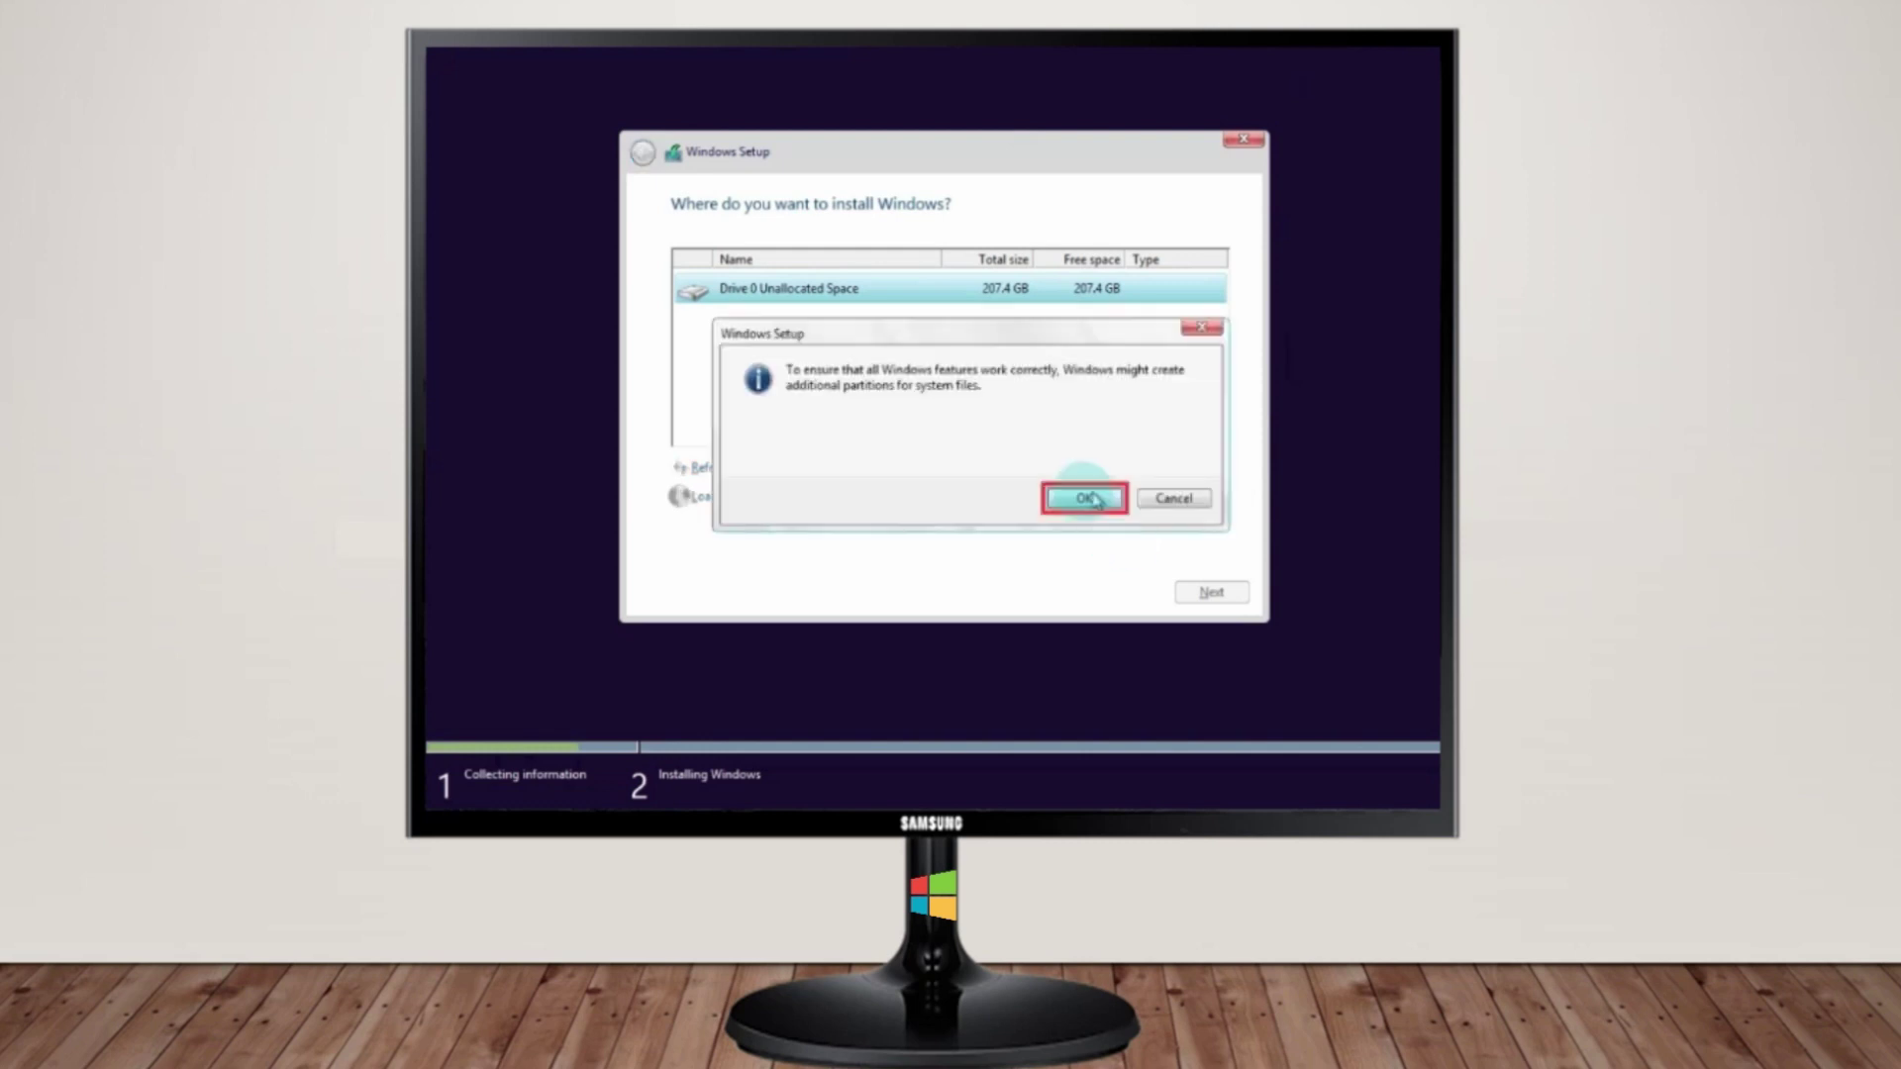
click(1085, 498)
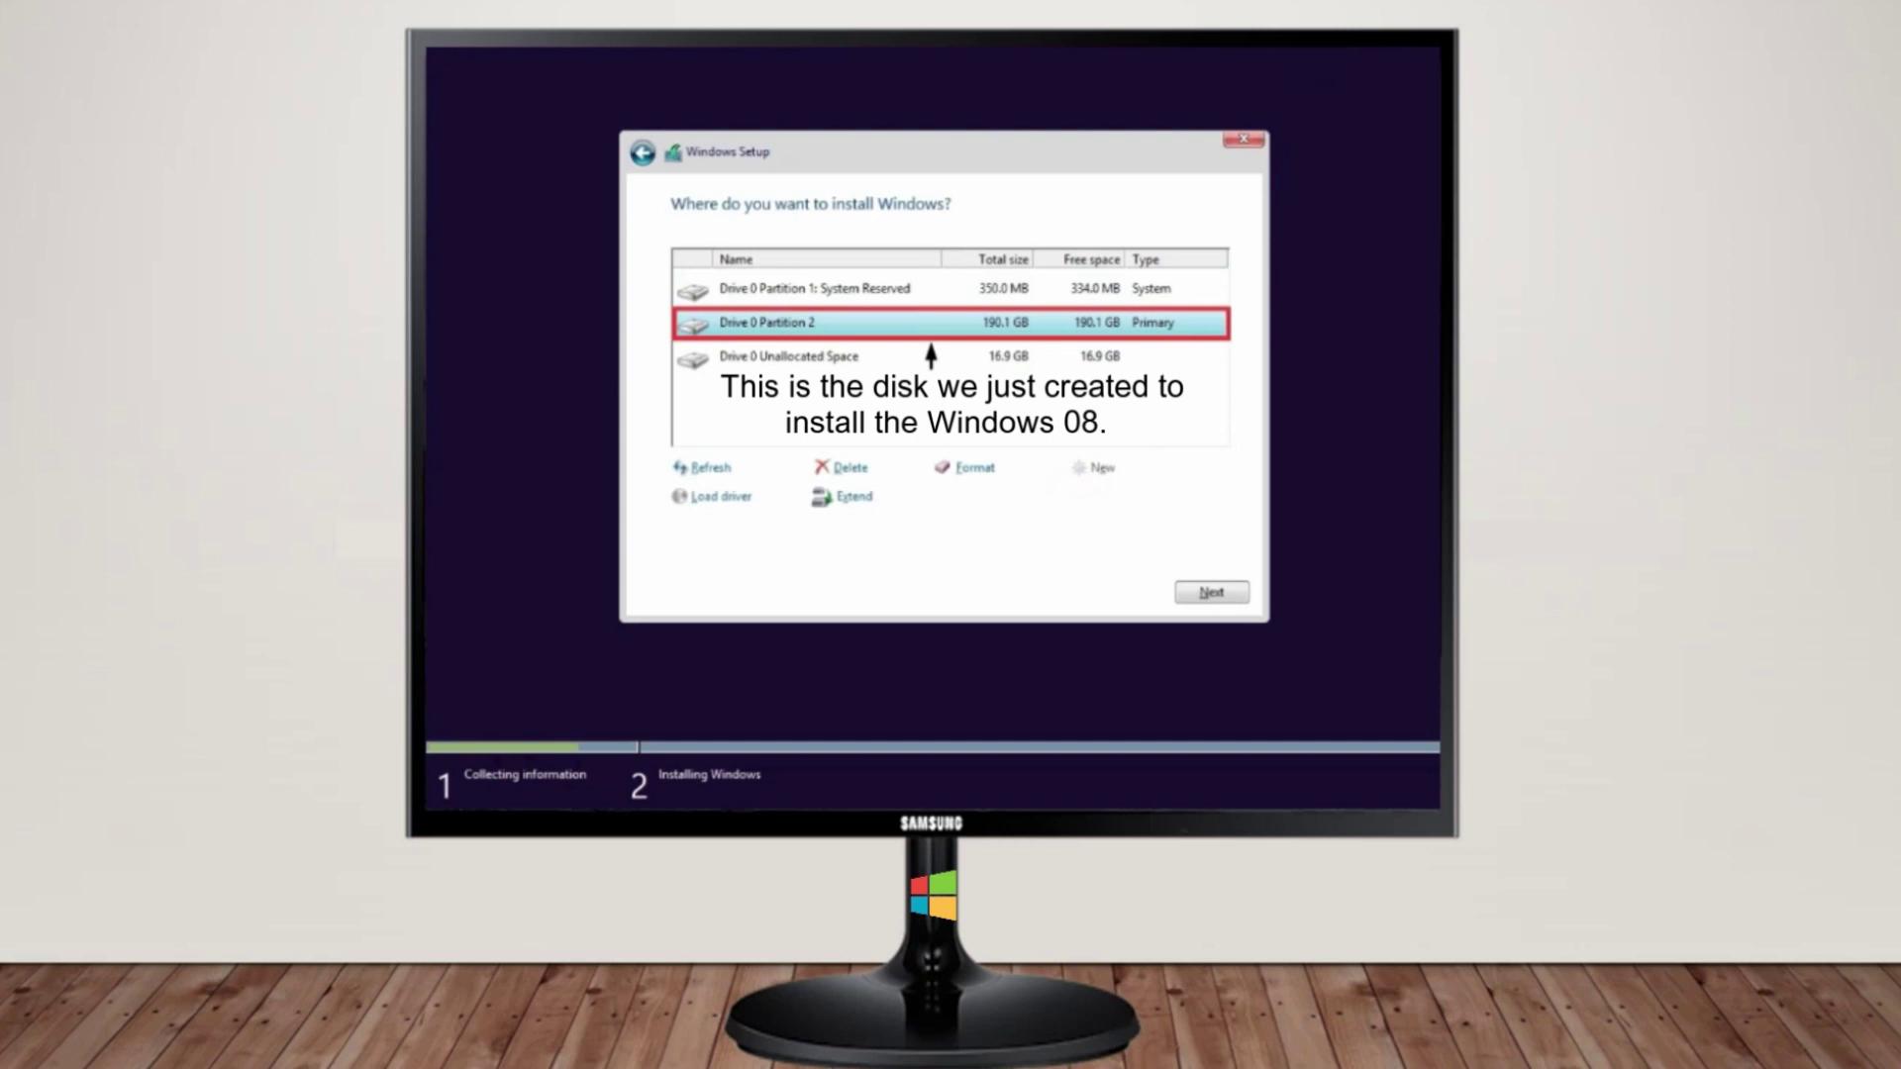
click(1209, 593)
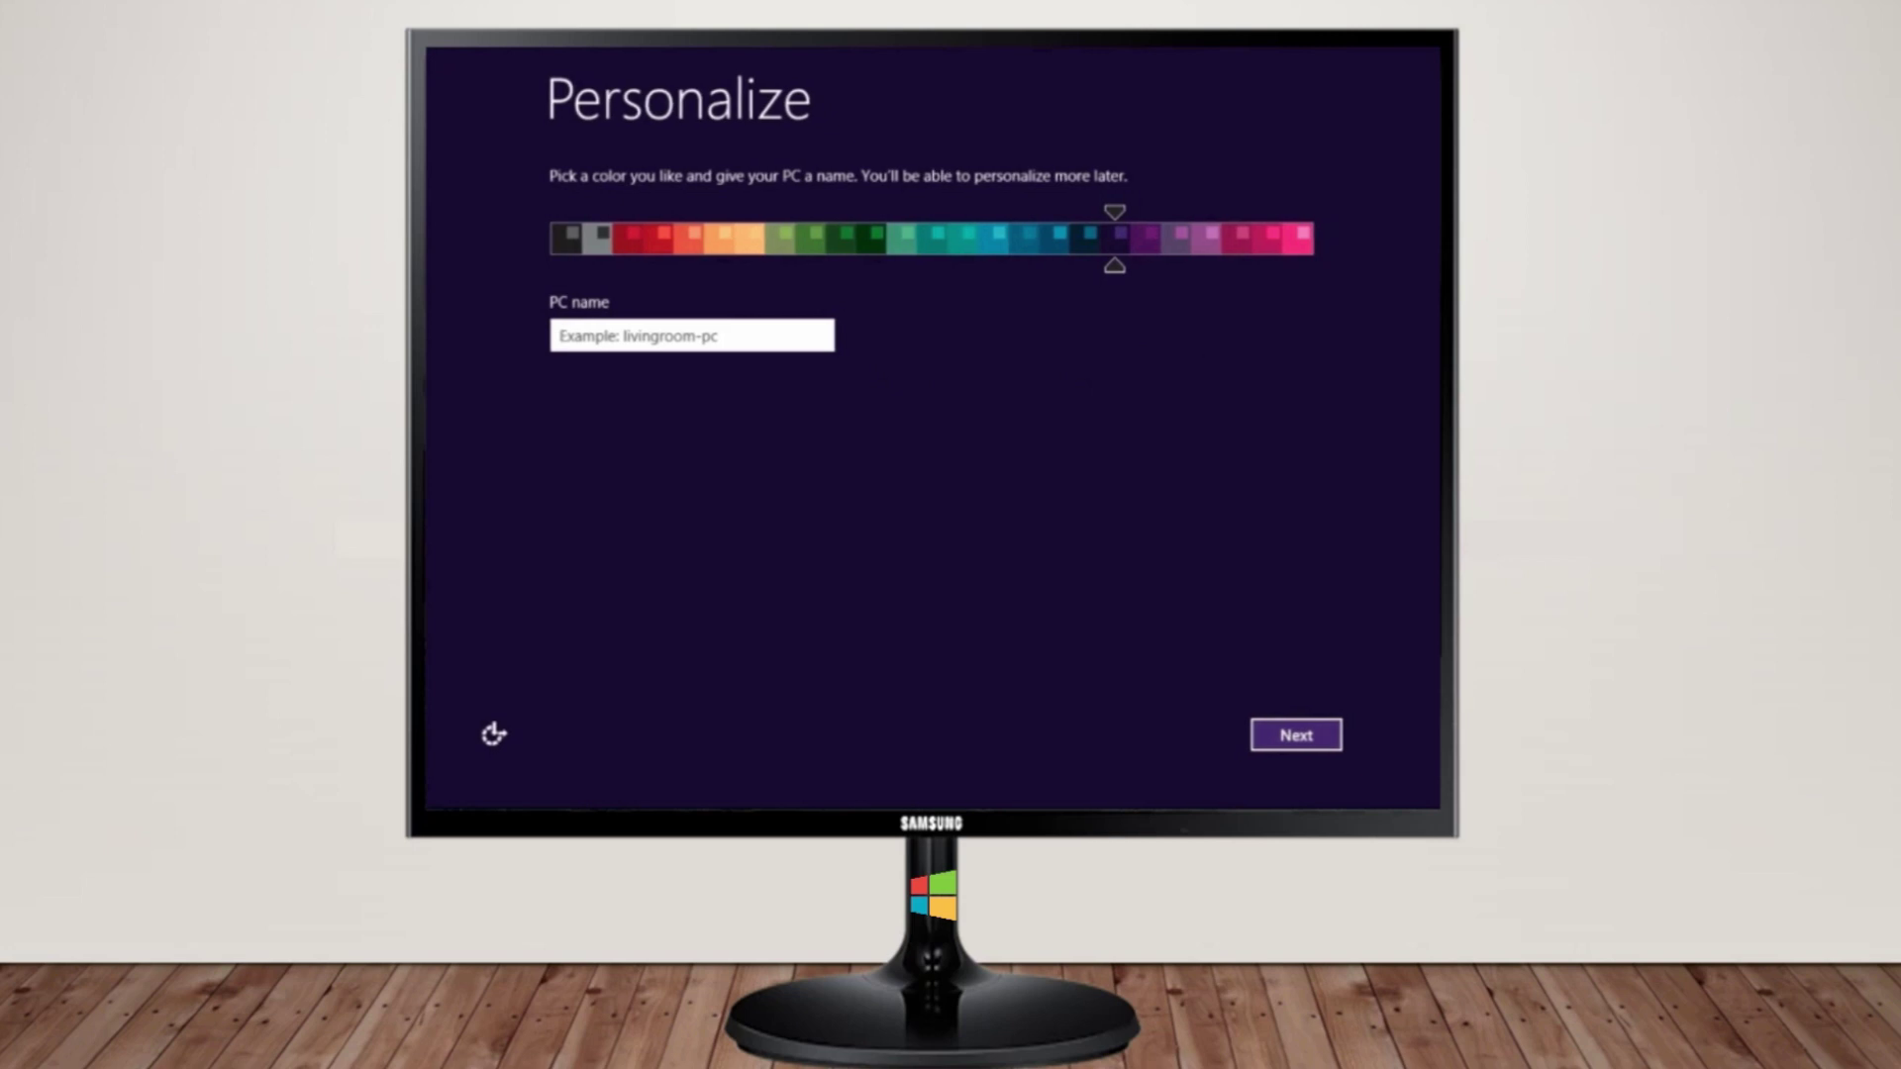
Choose the teal colour scheme, enter a PC name, and continue past Personalize
click(1226, 345)
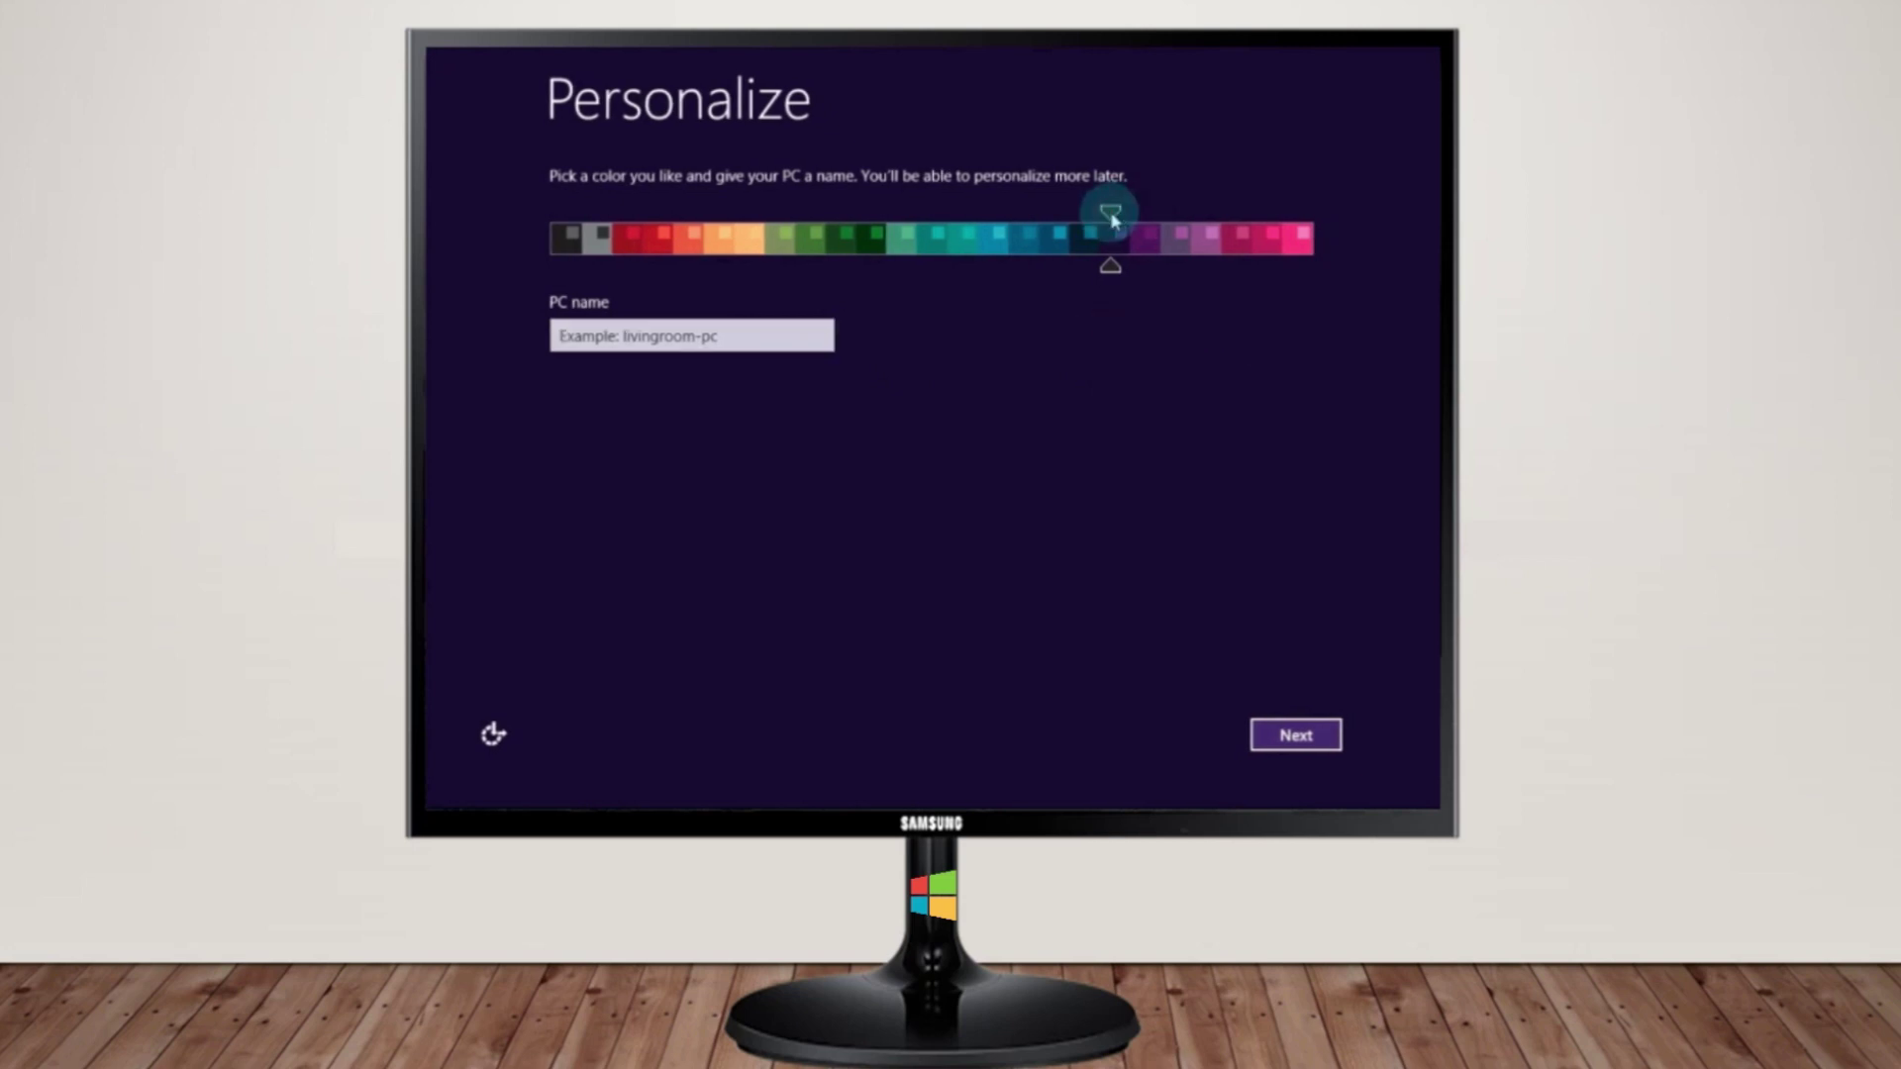
drag(1112, 211, 993, 265)
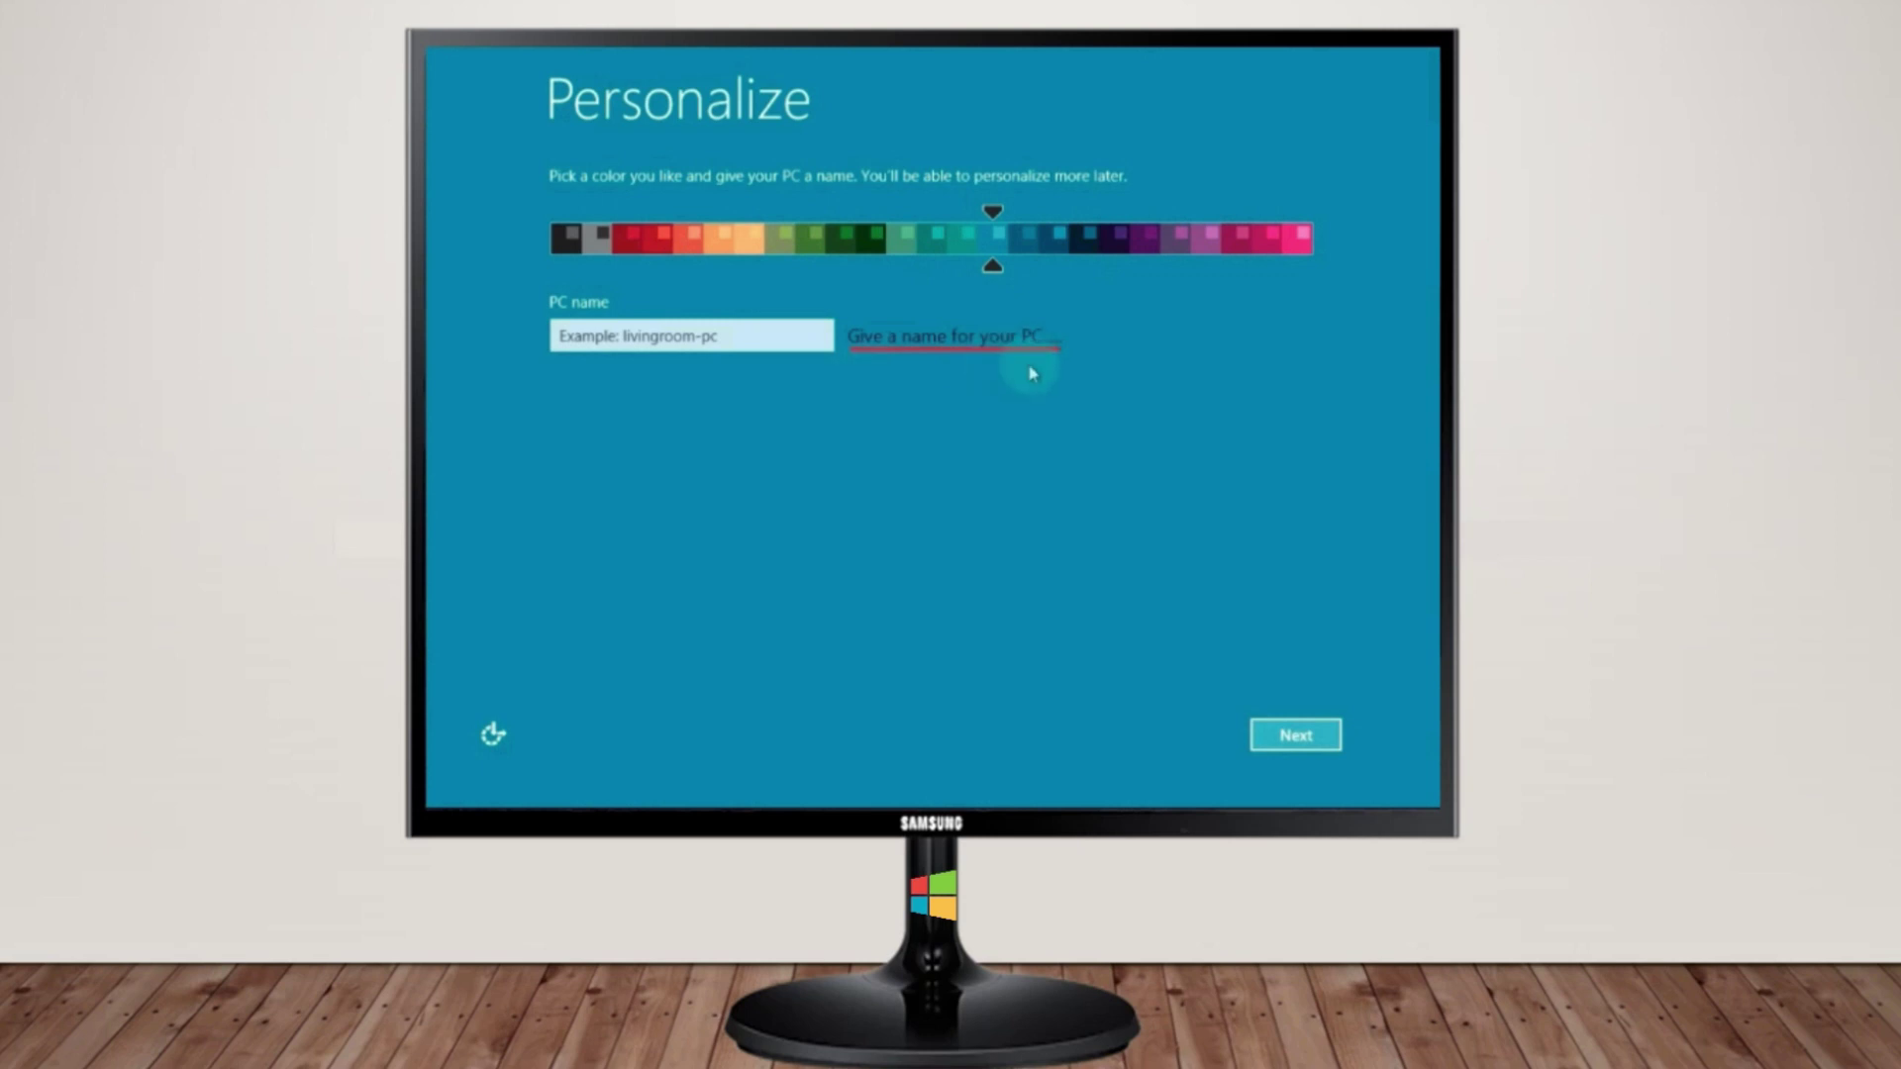
click(594, 334)
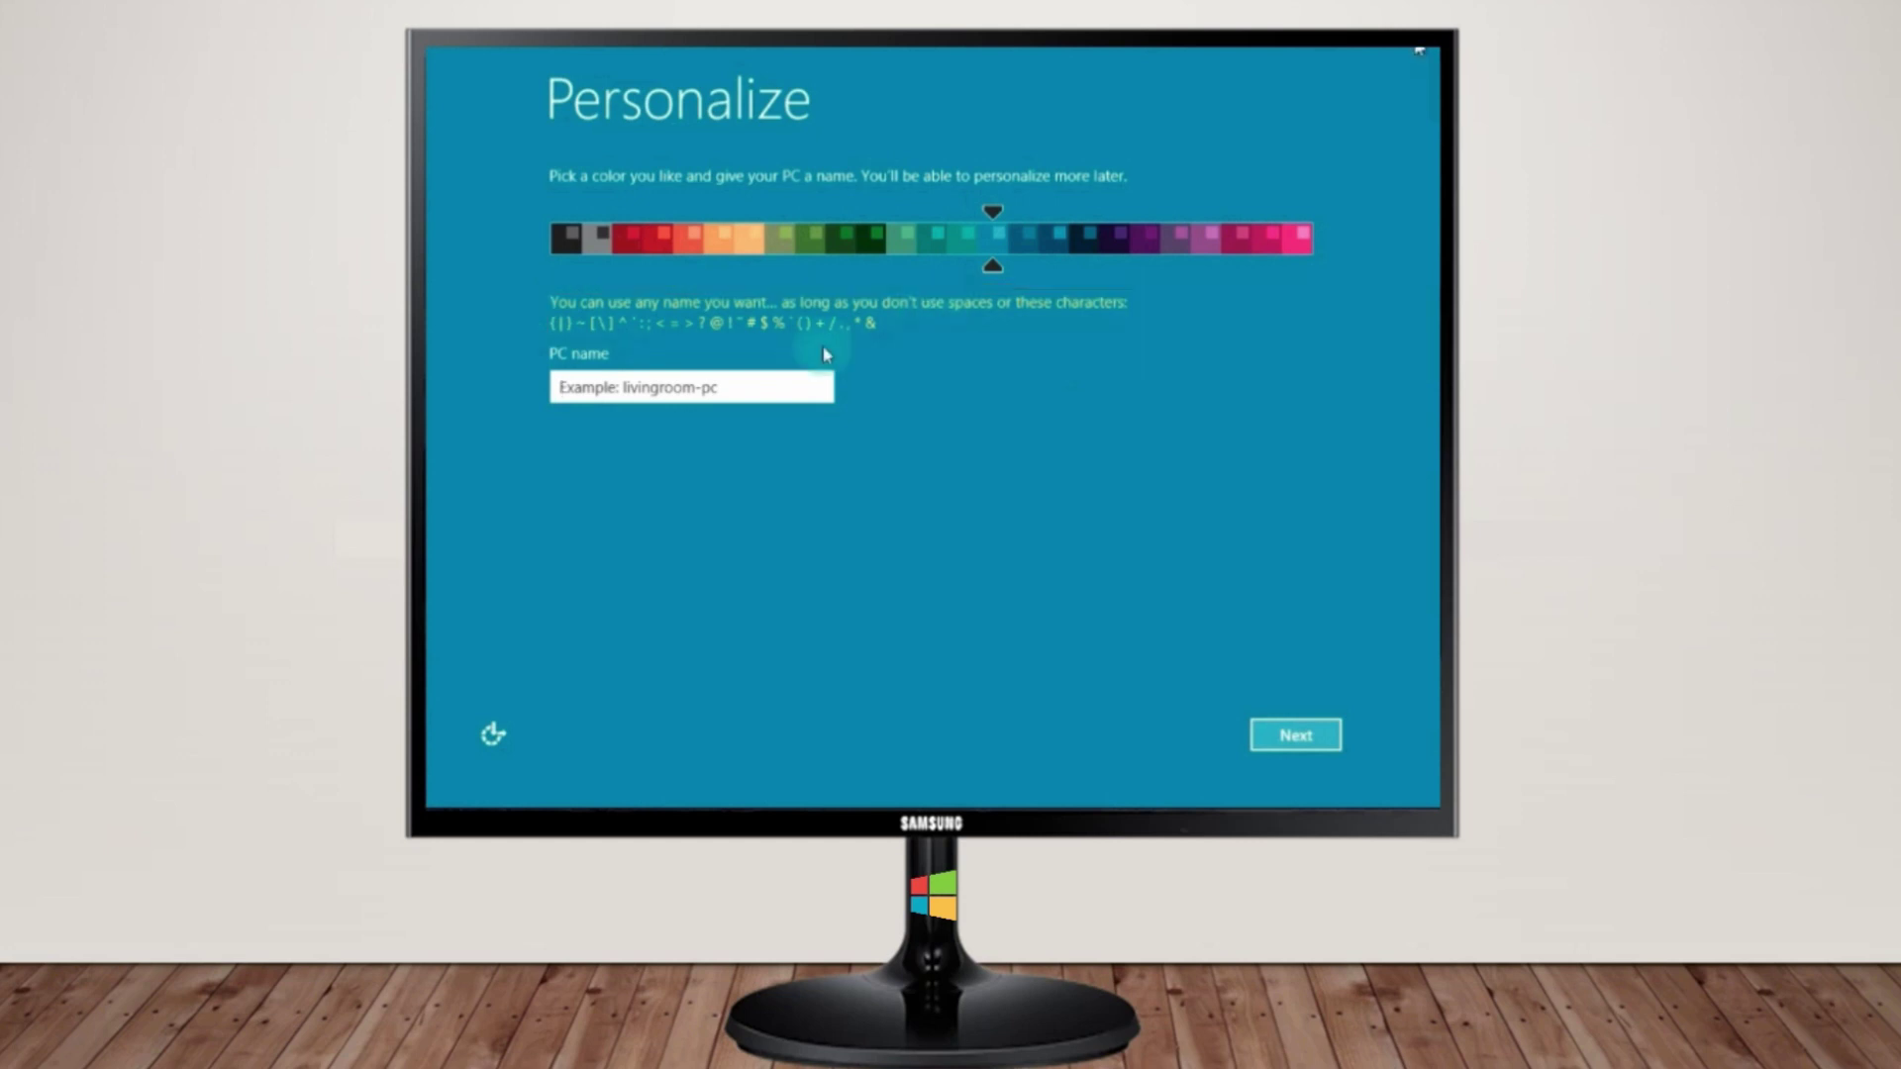
click(757, 386)
text(KaSh)
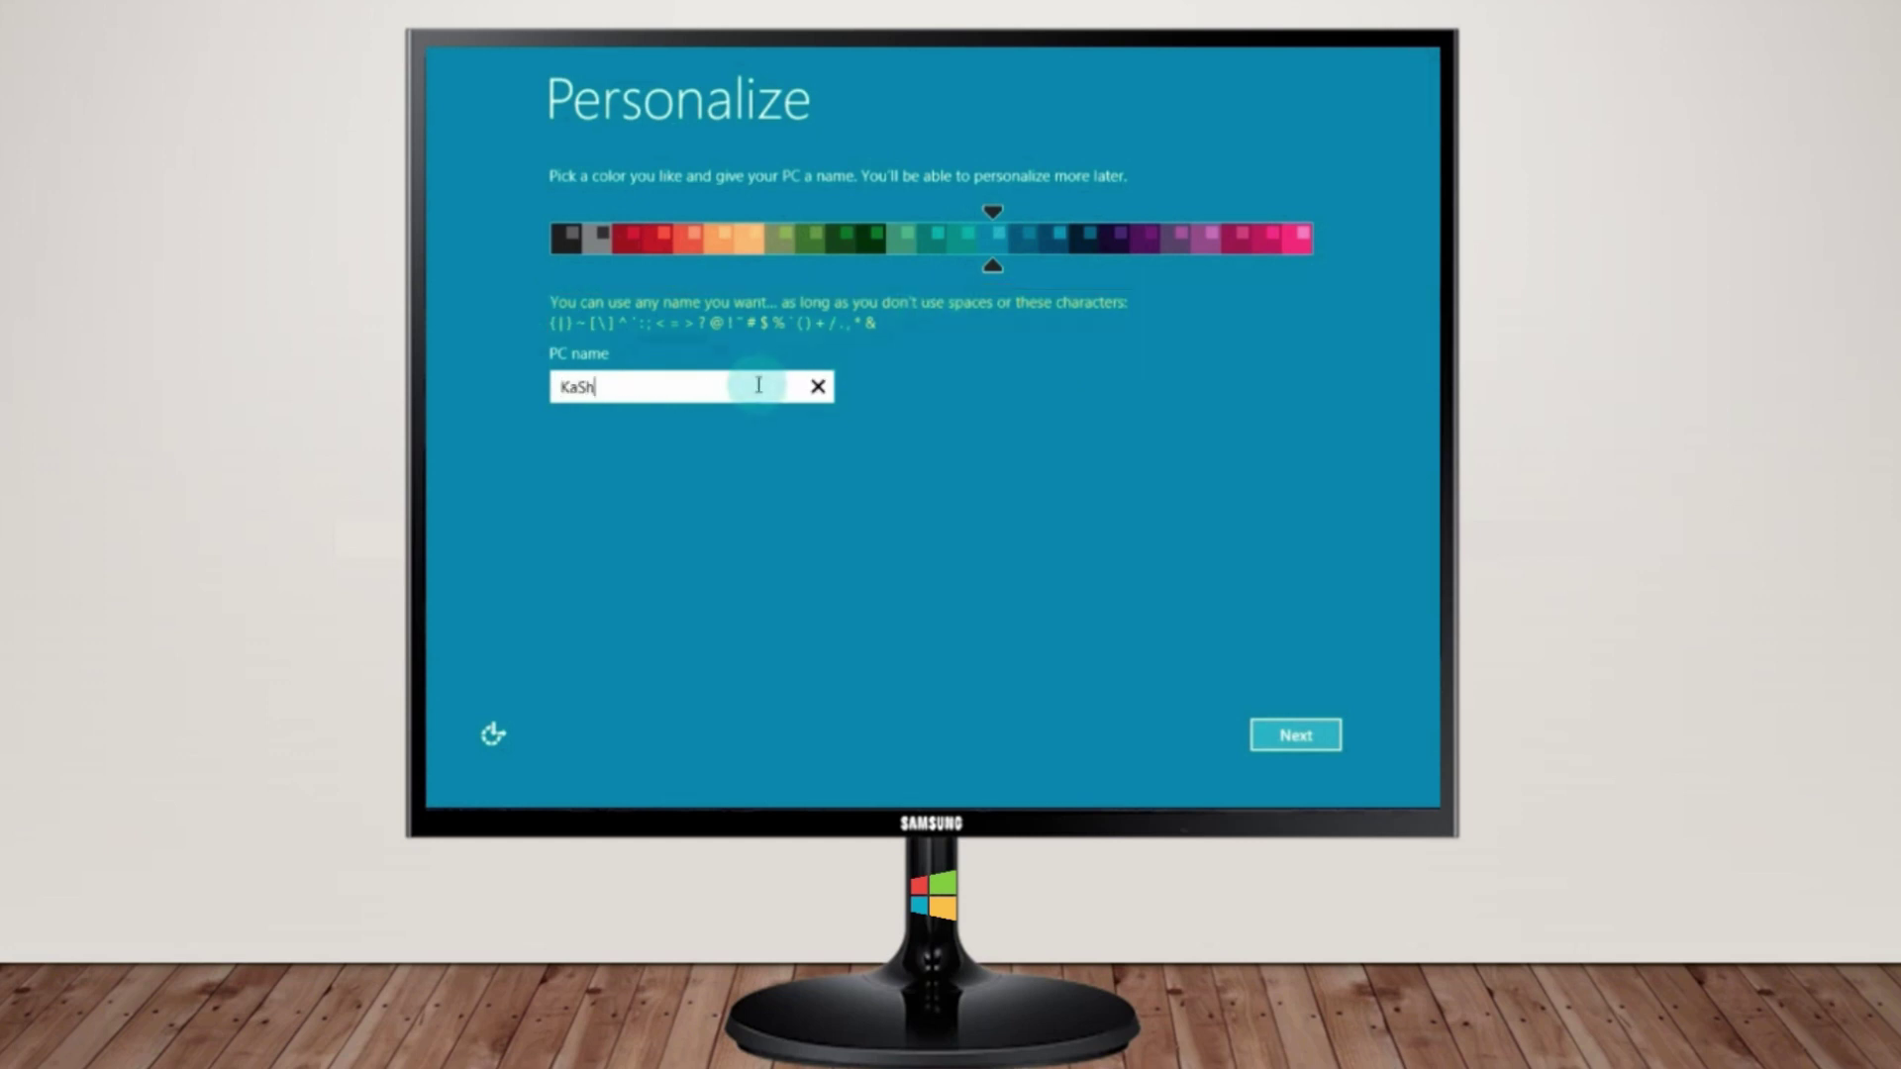
text(ioNbRO-PC)
click(1295, 744)
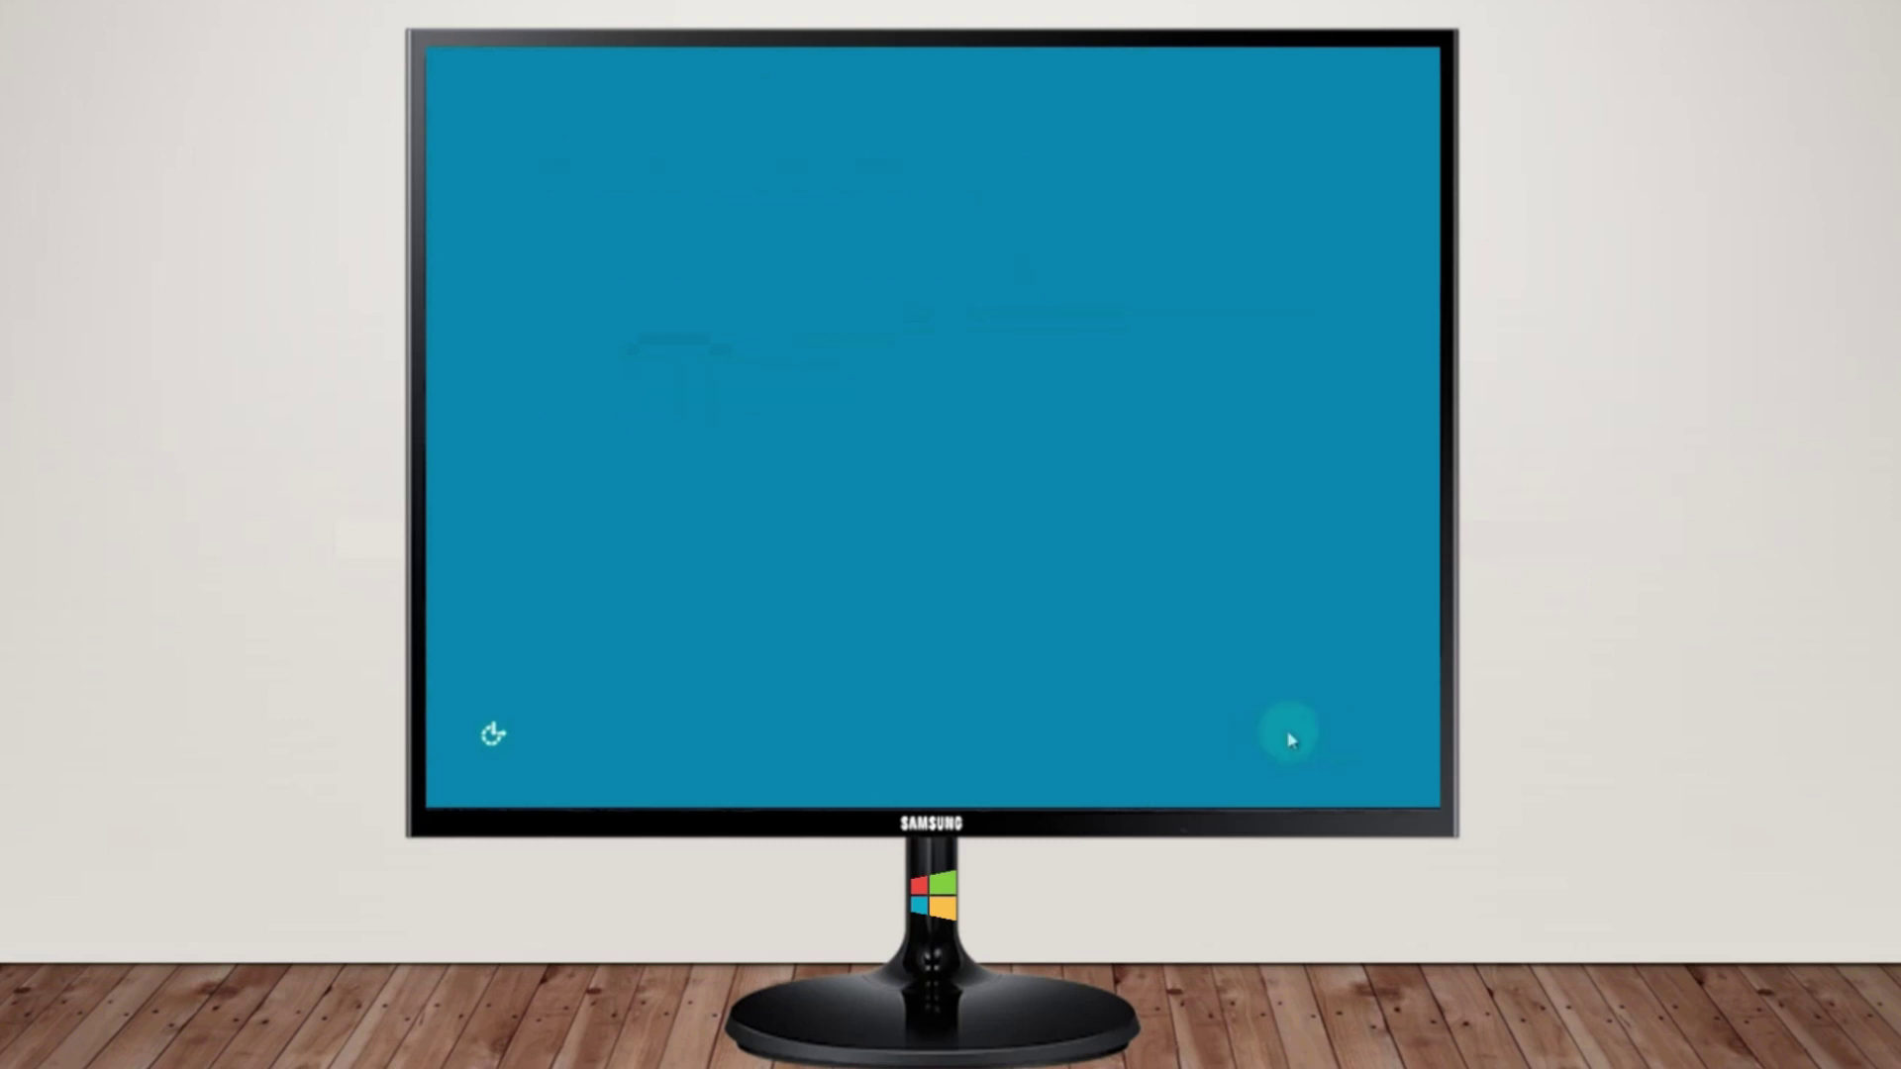
Customize settings to allow finding network devices and skip Windows Update setup, then accept the sharing pages
click(1287, 738)
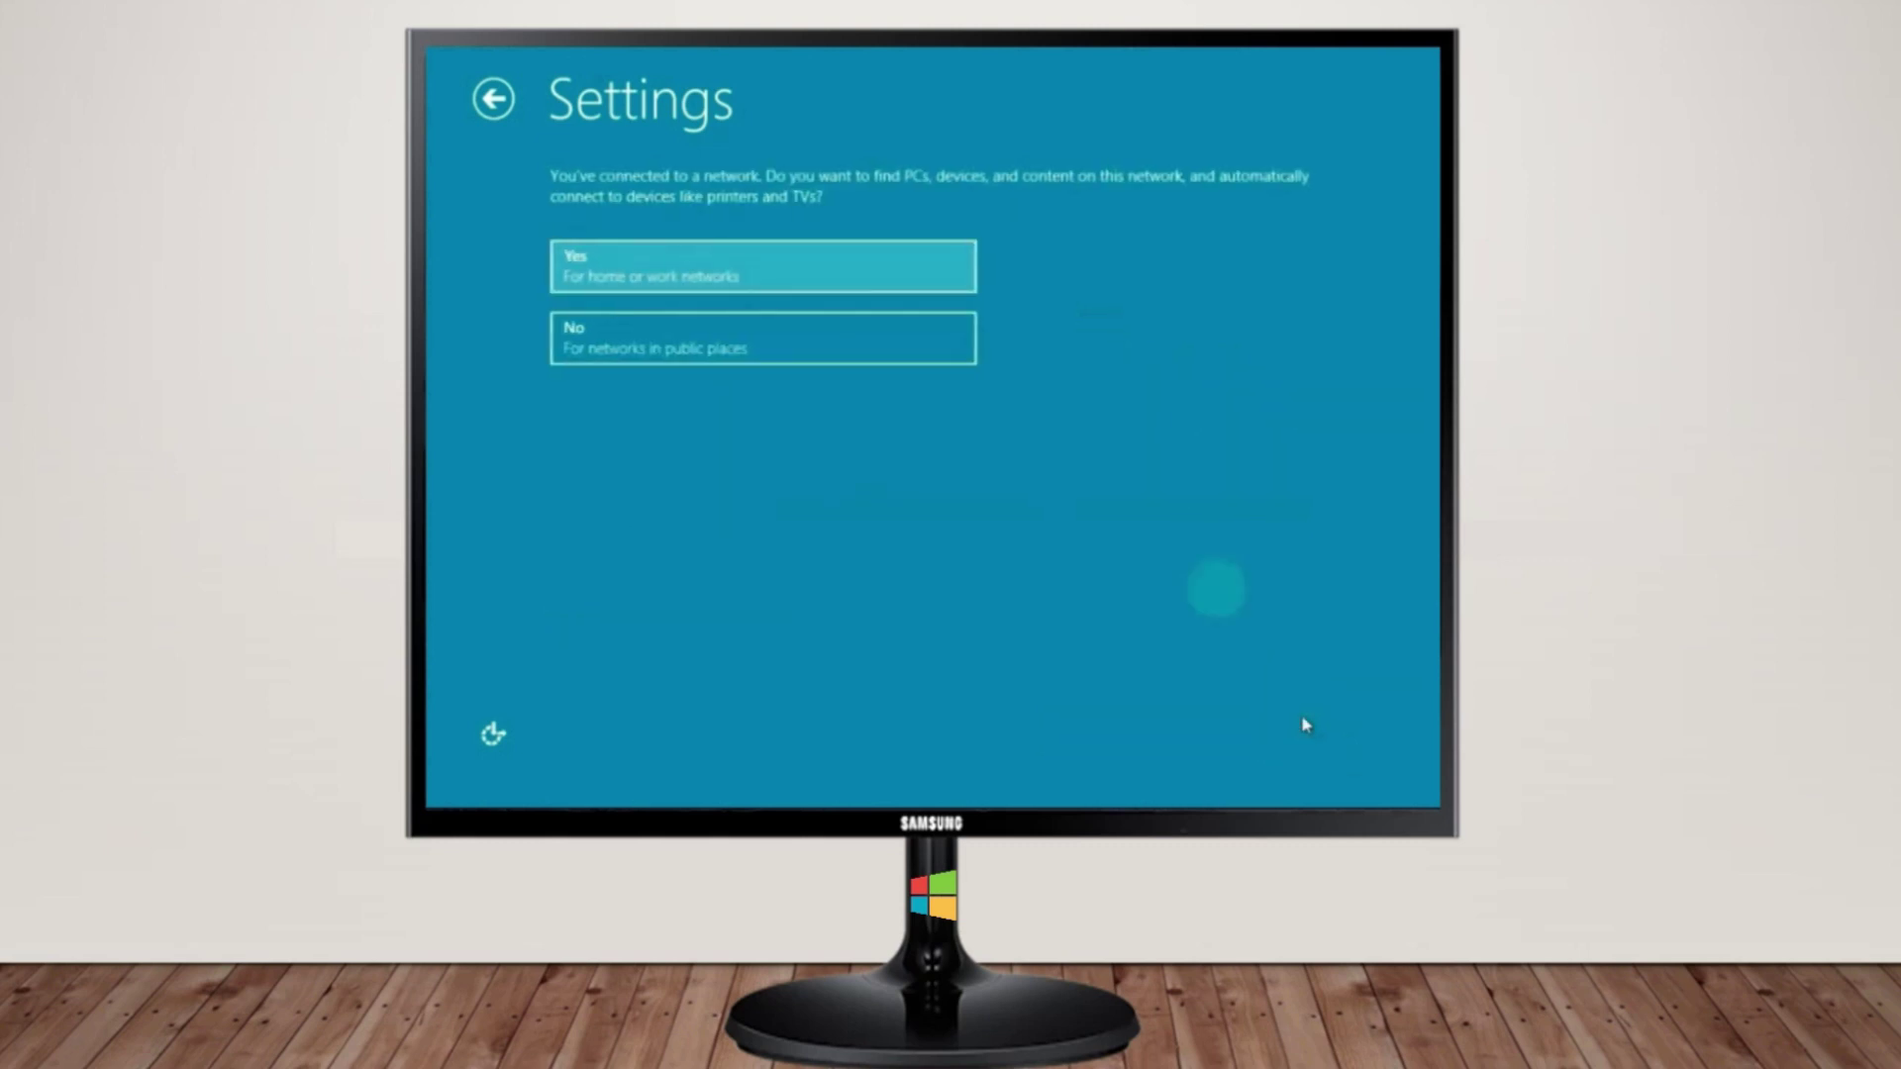
click(905, 266)
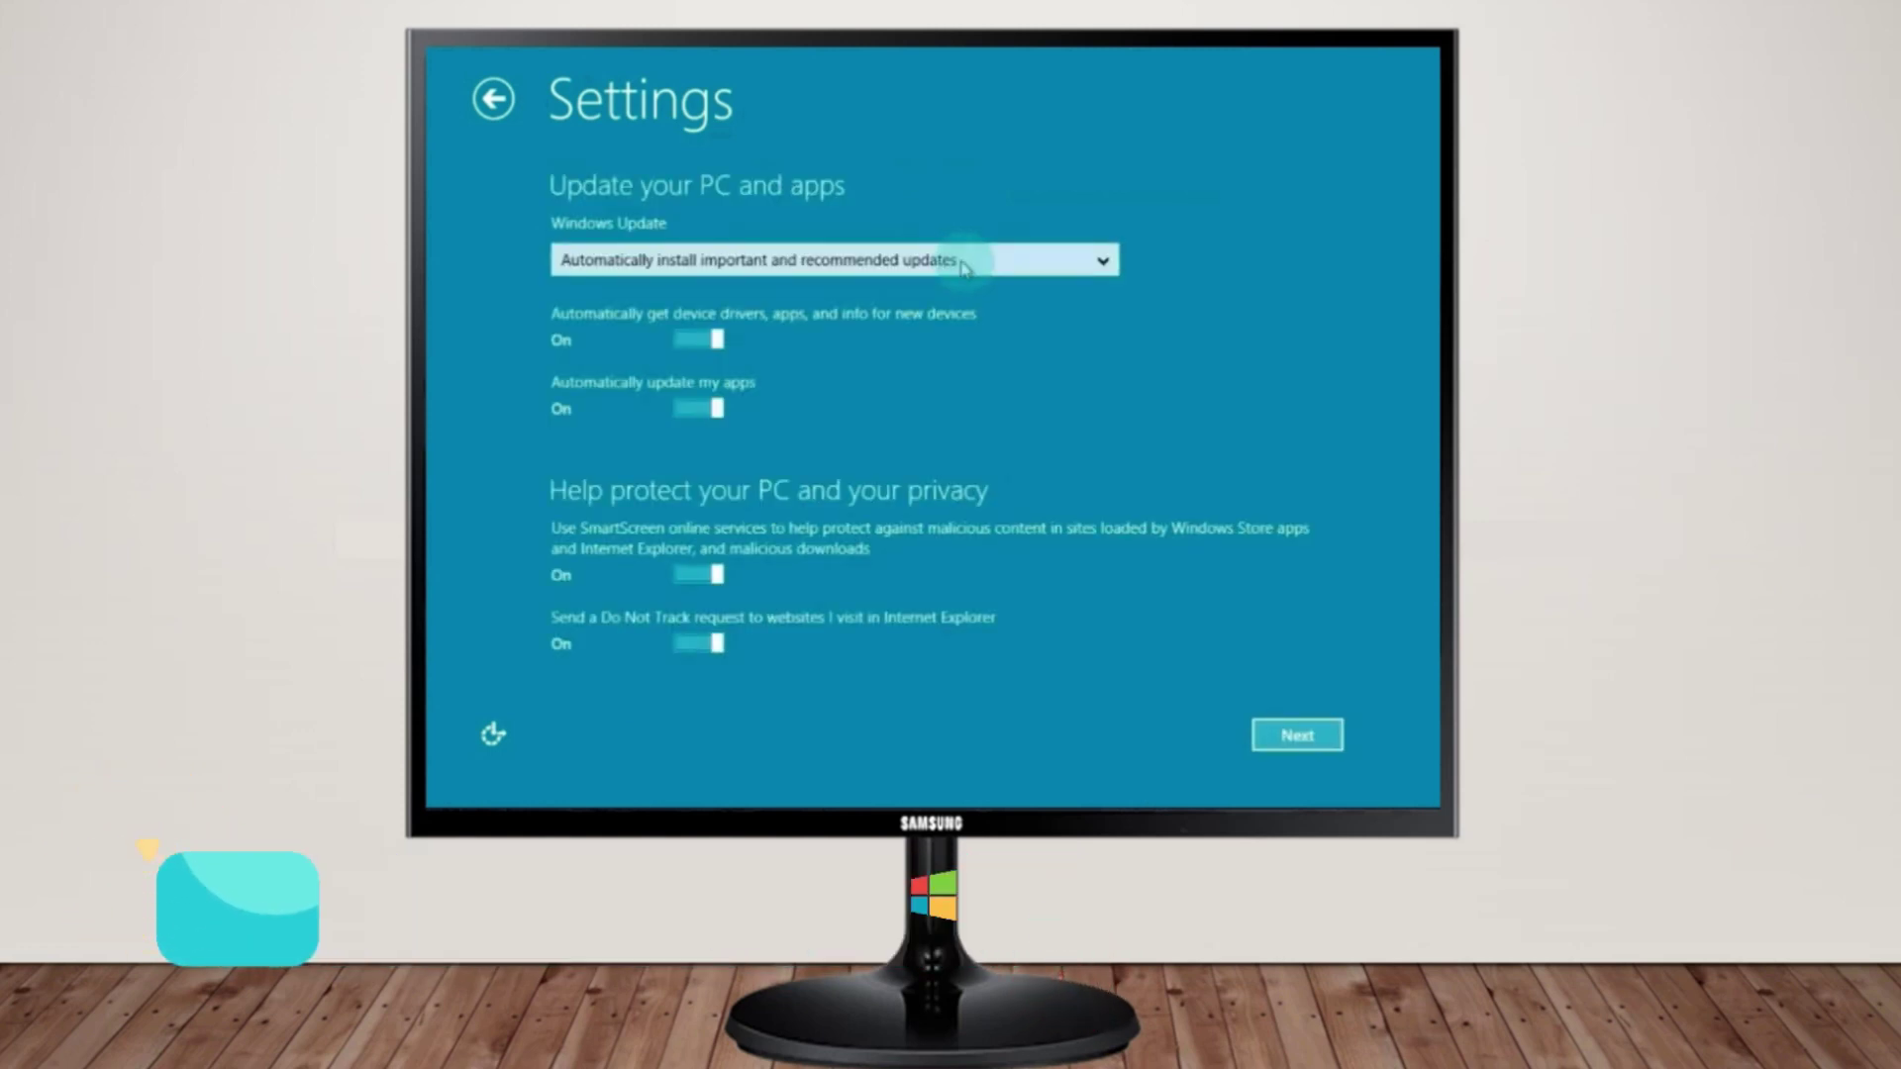
click(1107, 263)
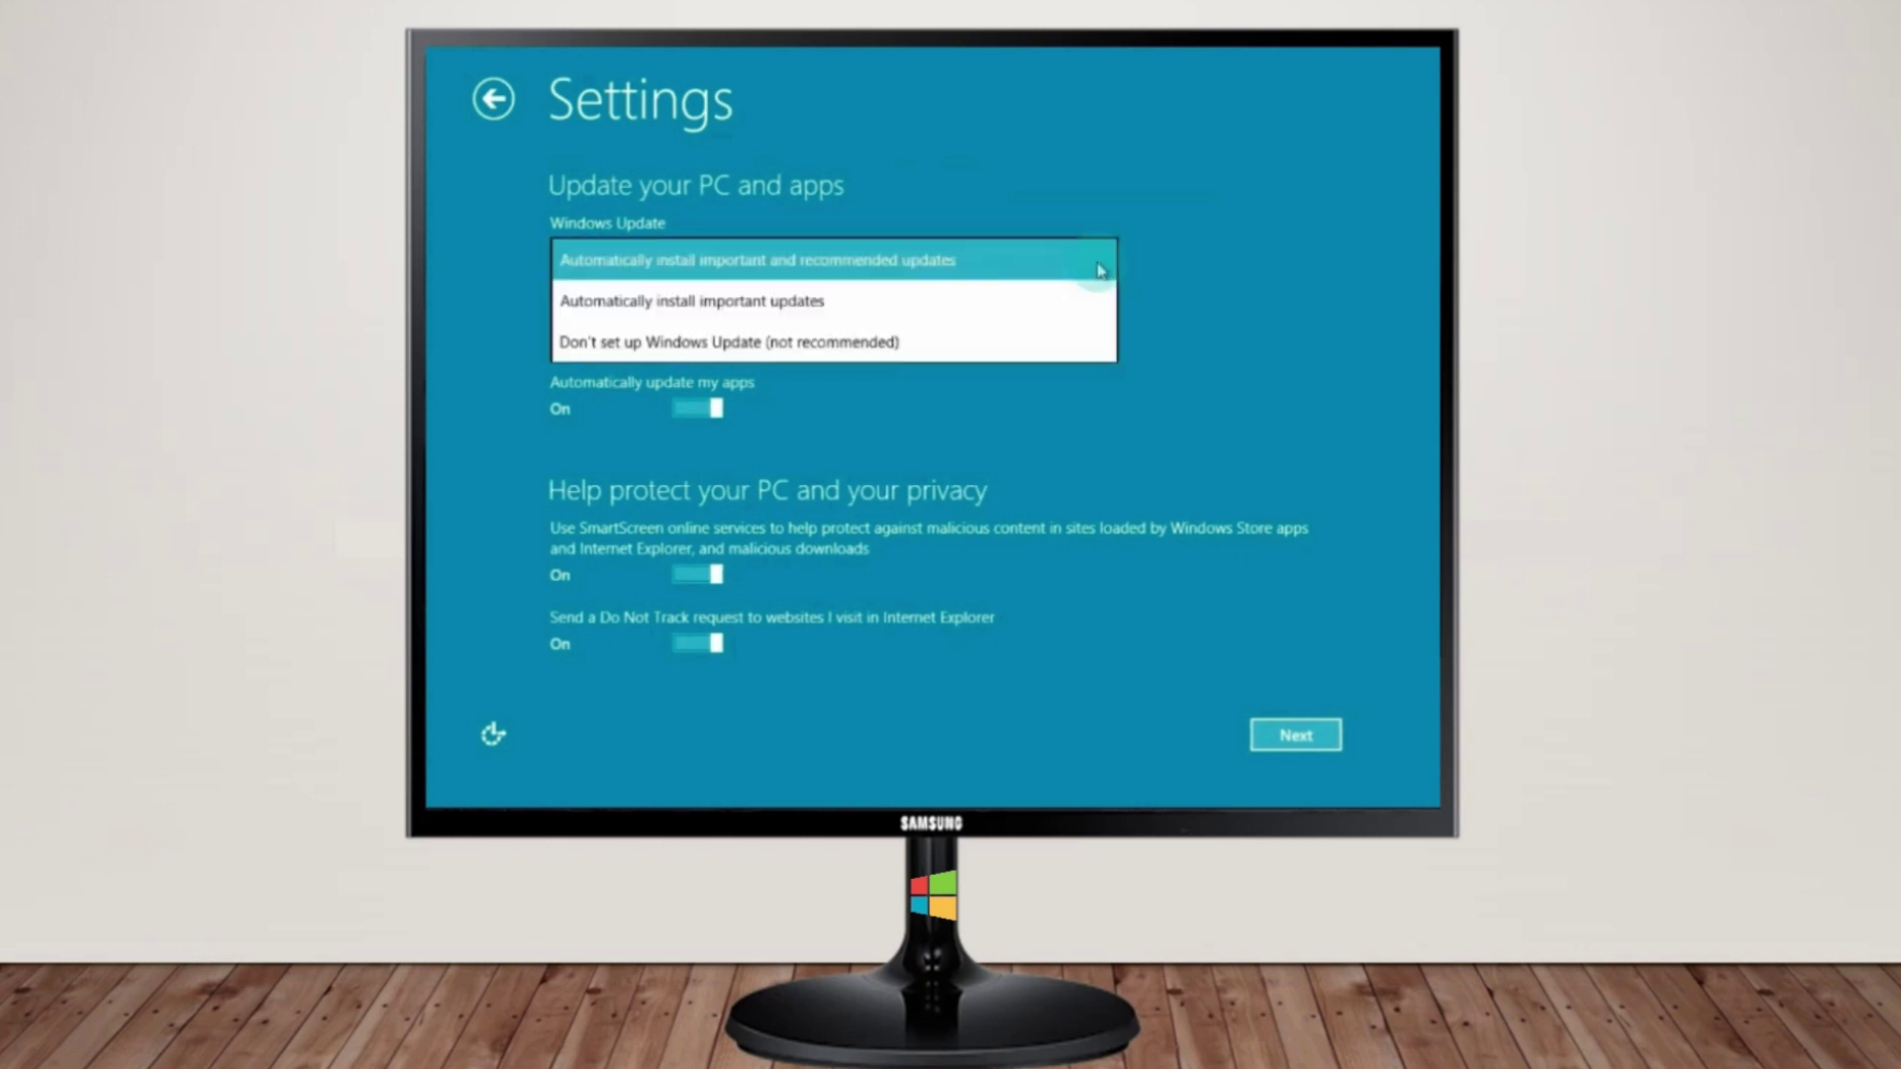
click(1051, 337)
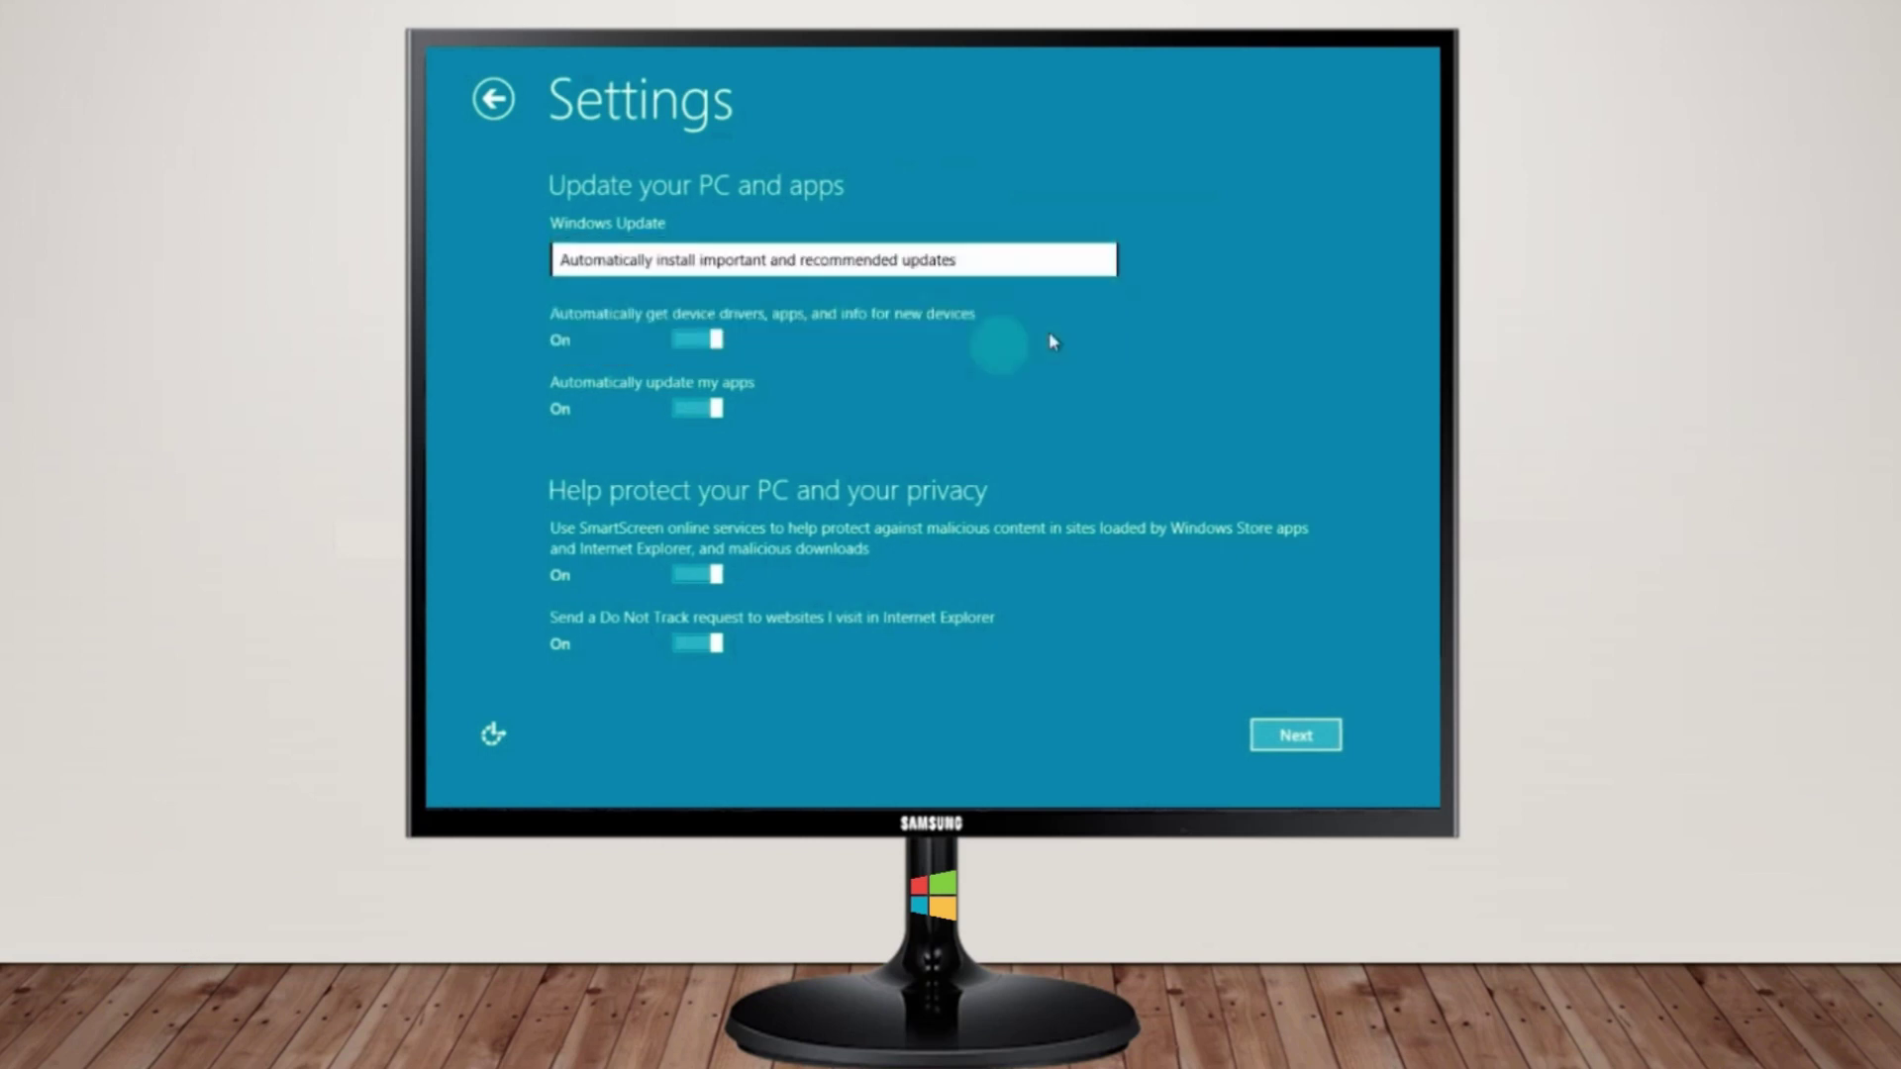
click(1303, 743)
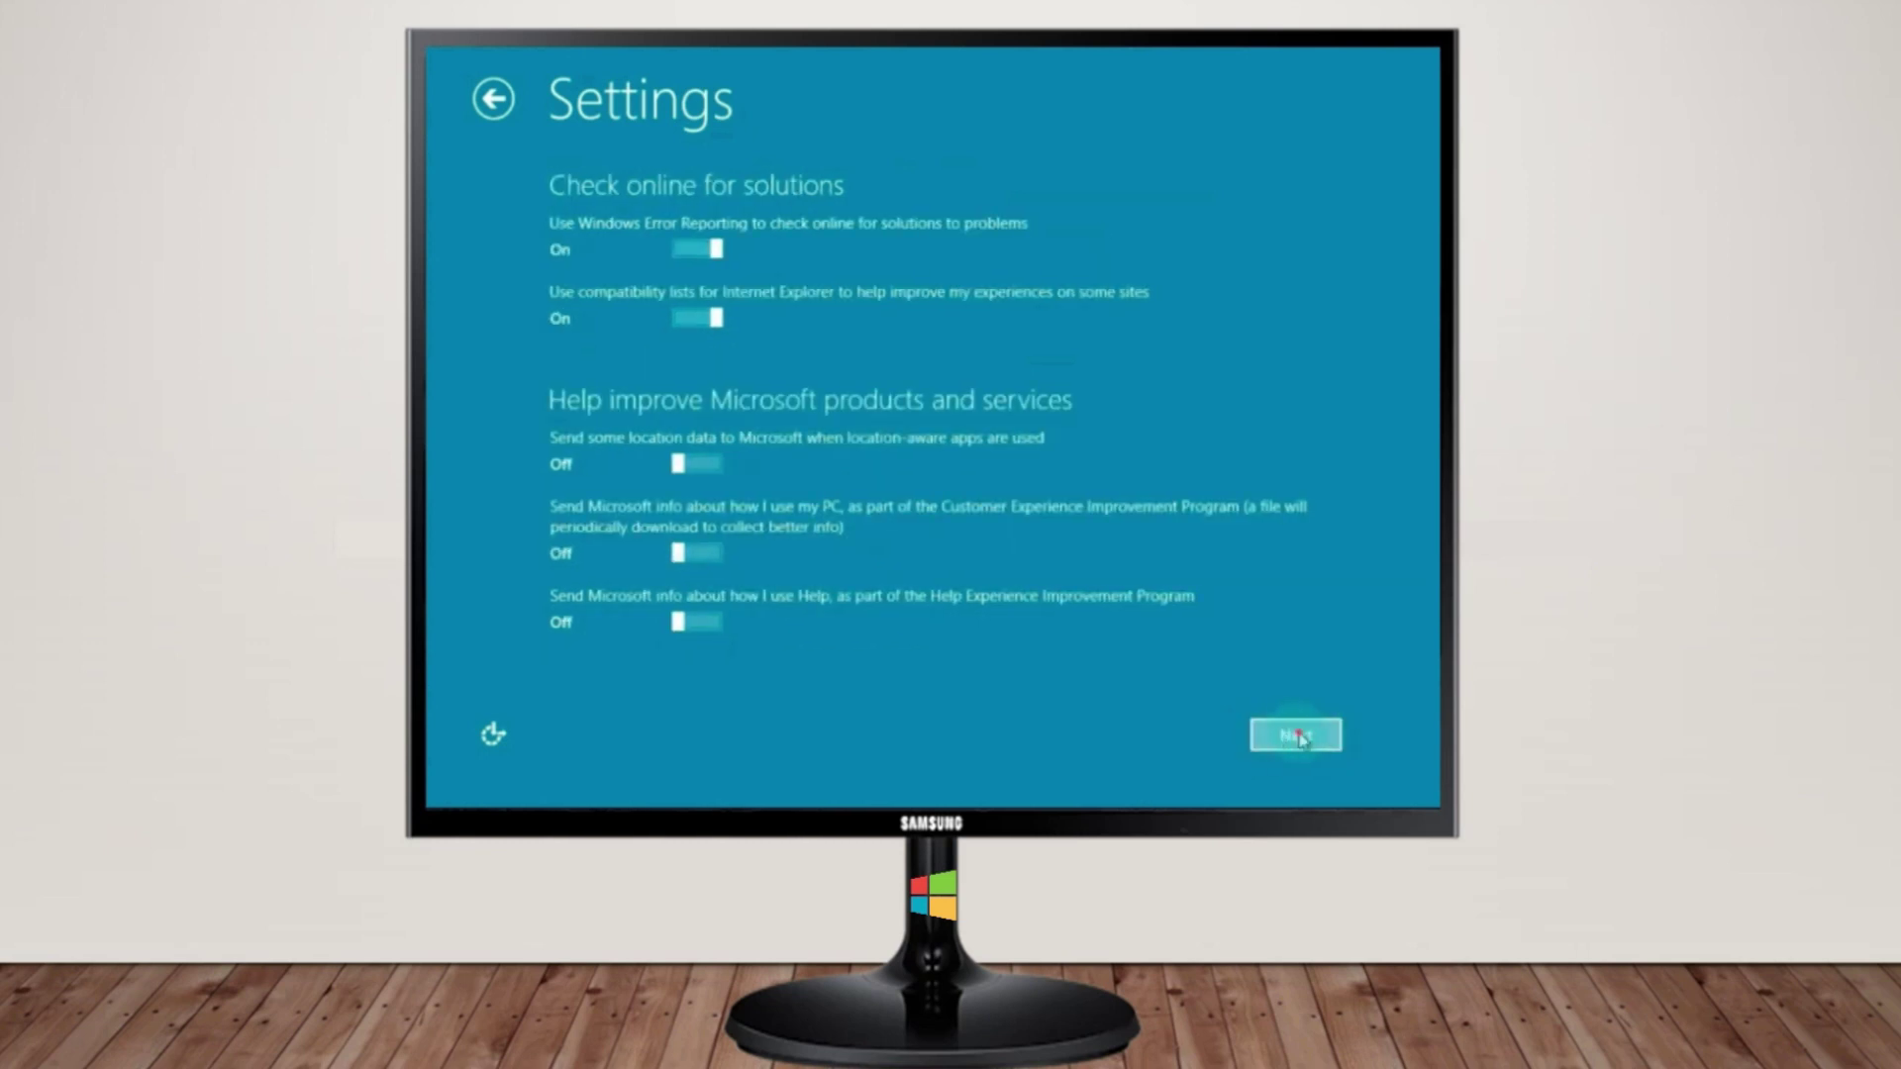
click(1299, 741)
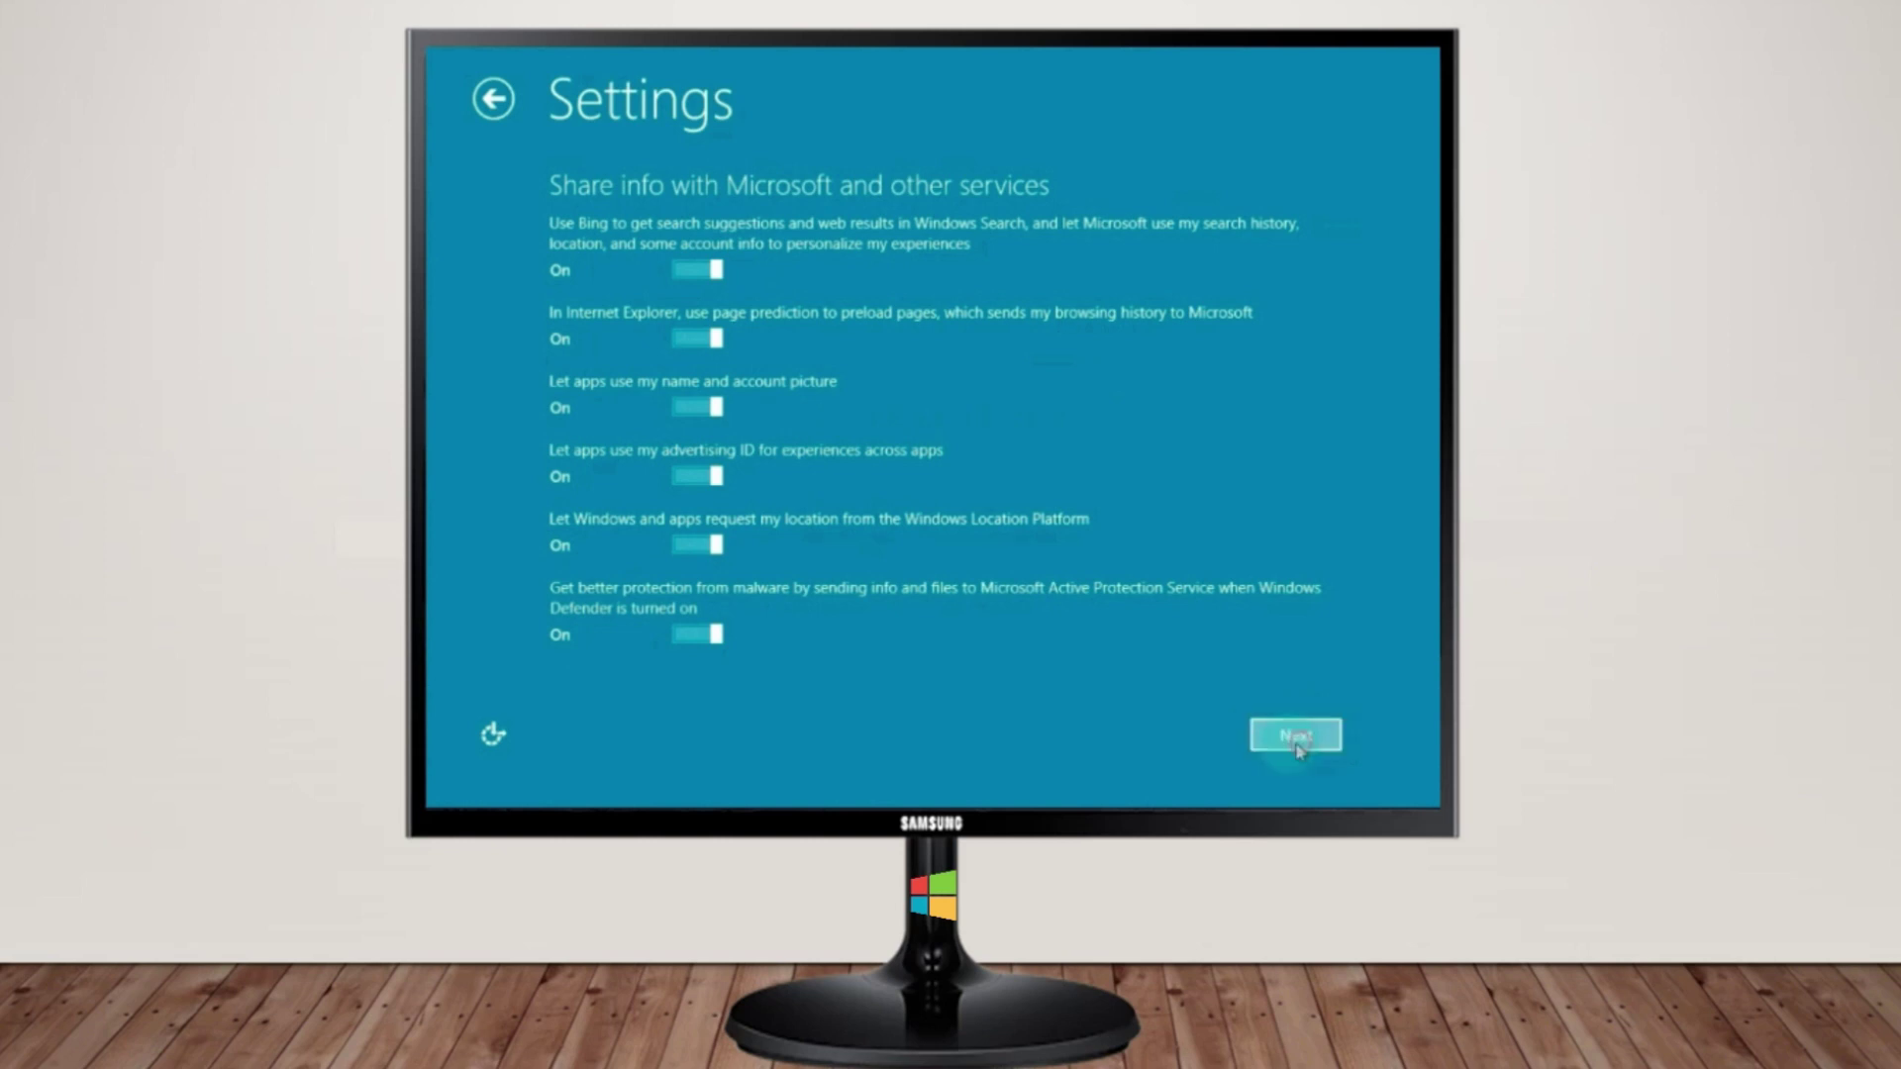
click(1303, 749)
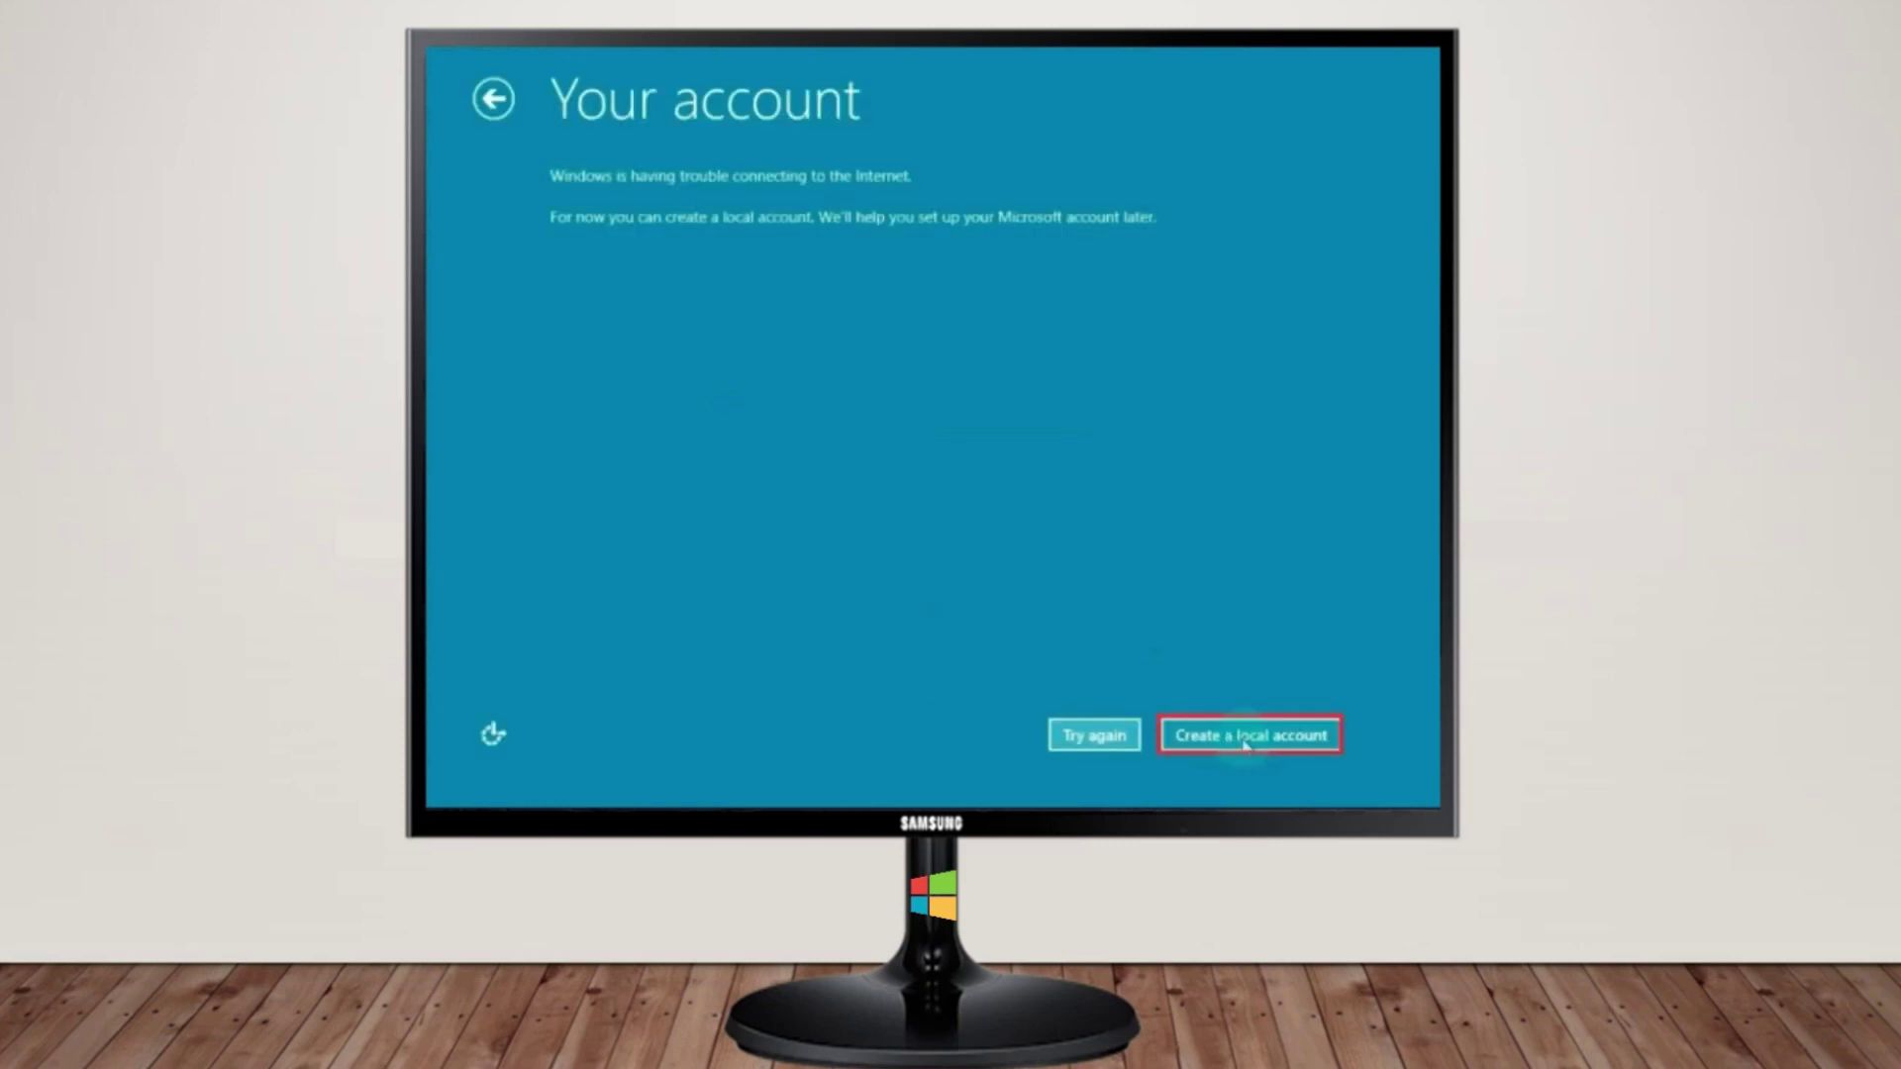
Create a local account with a user name, a confirmed password and a password hint, then finish
click(1246, 743)
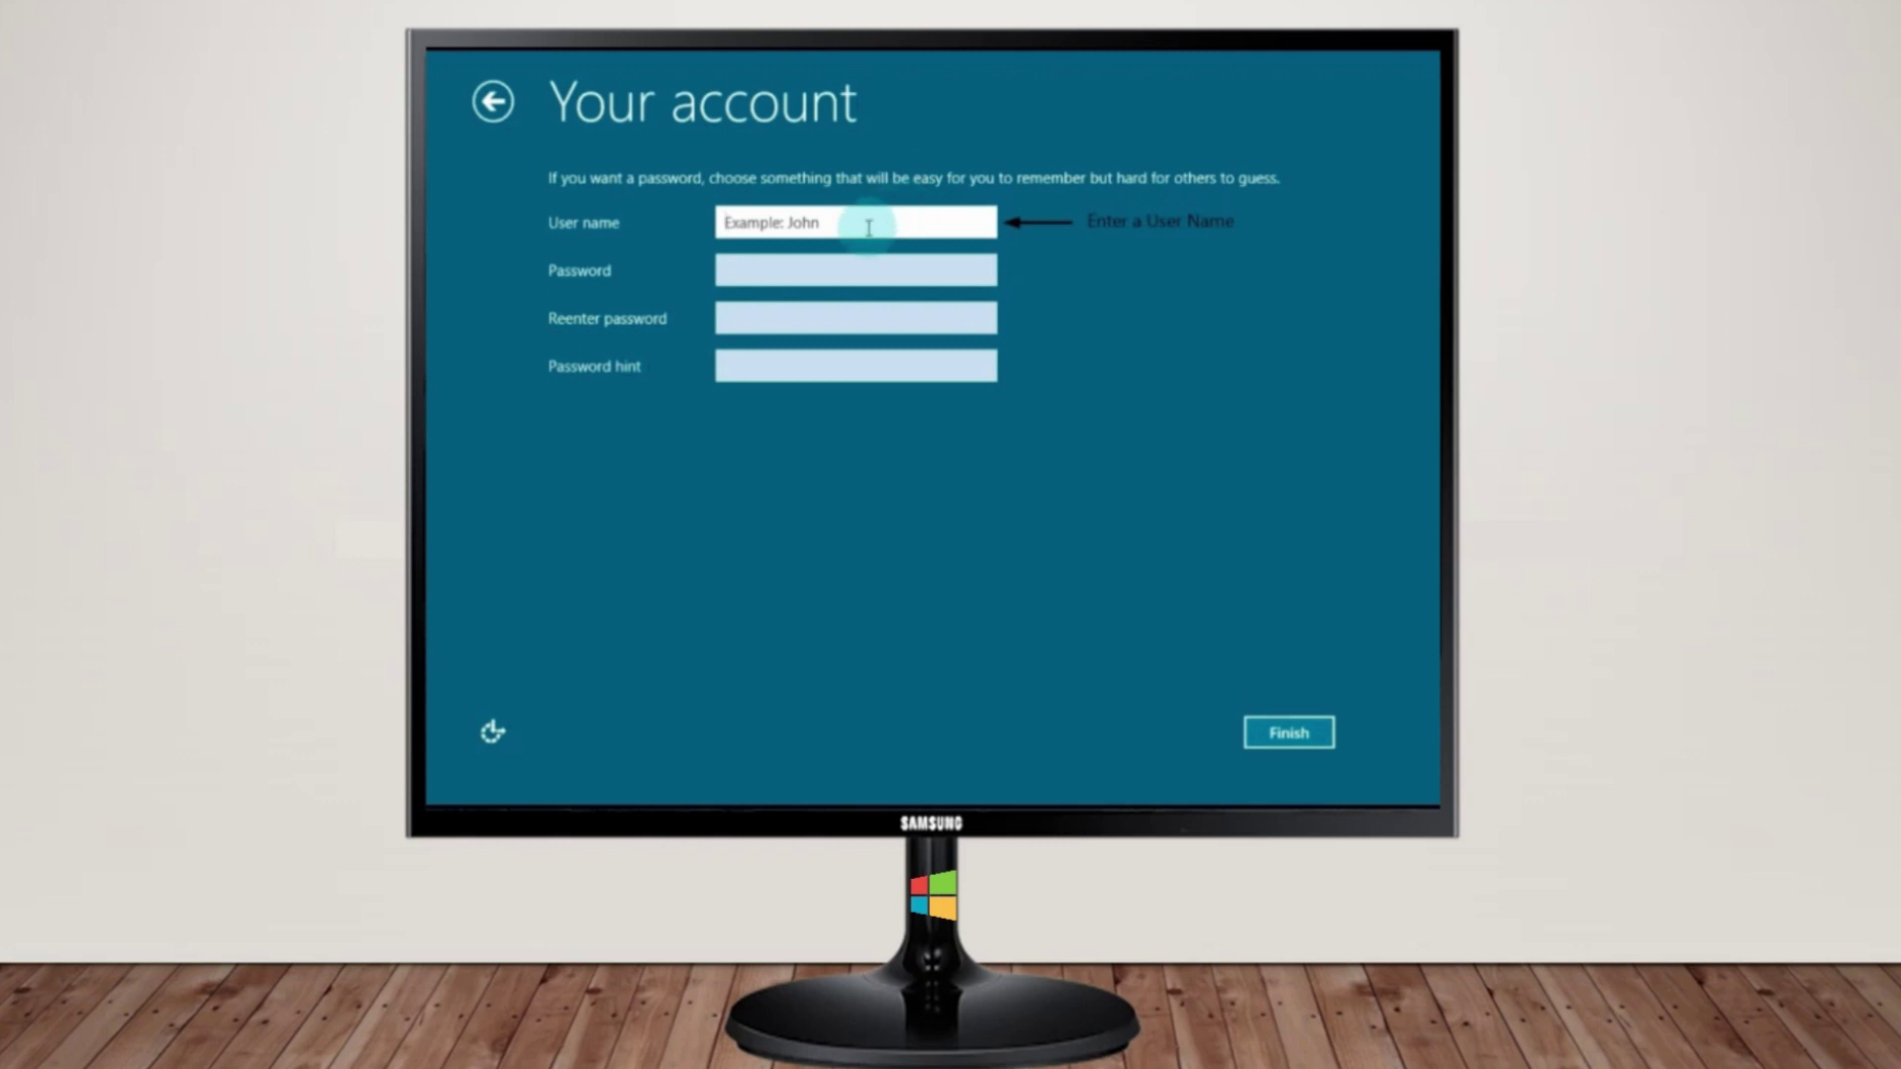
text(KaShioN bRO)
click(943, 268)
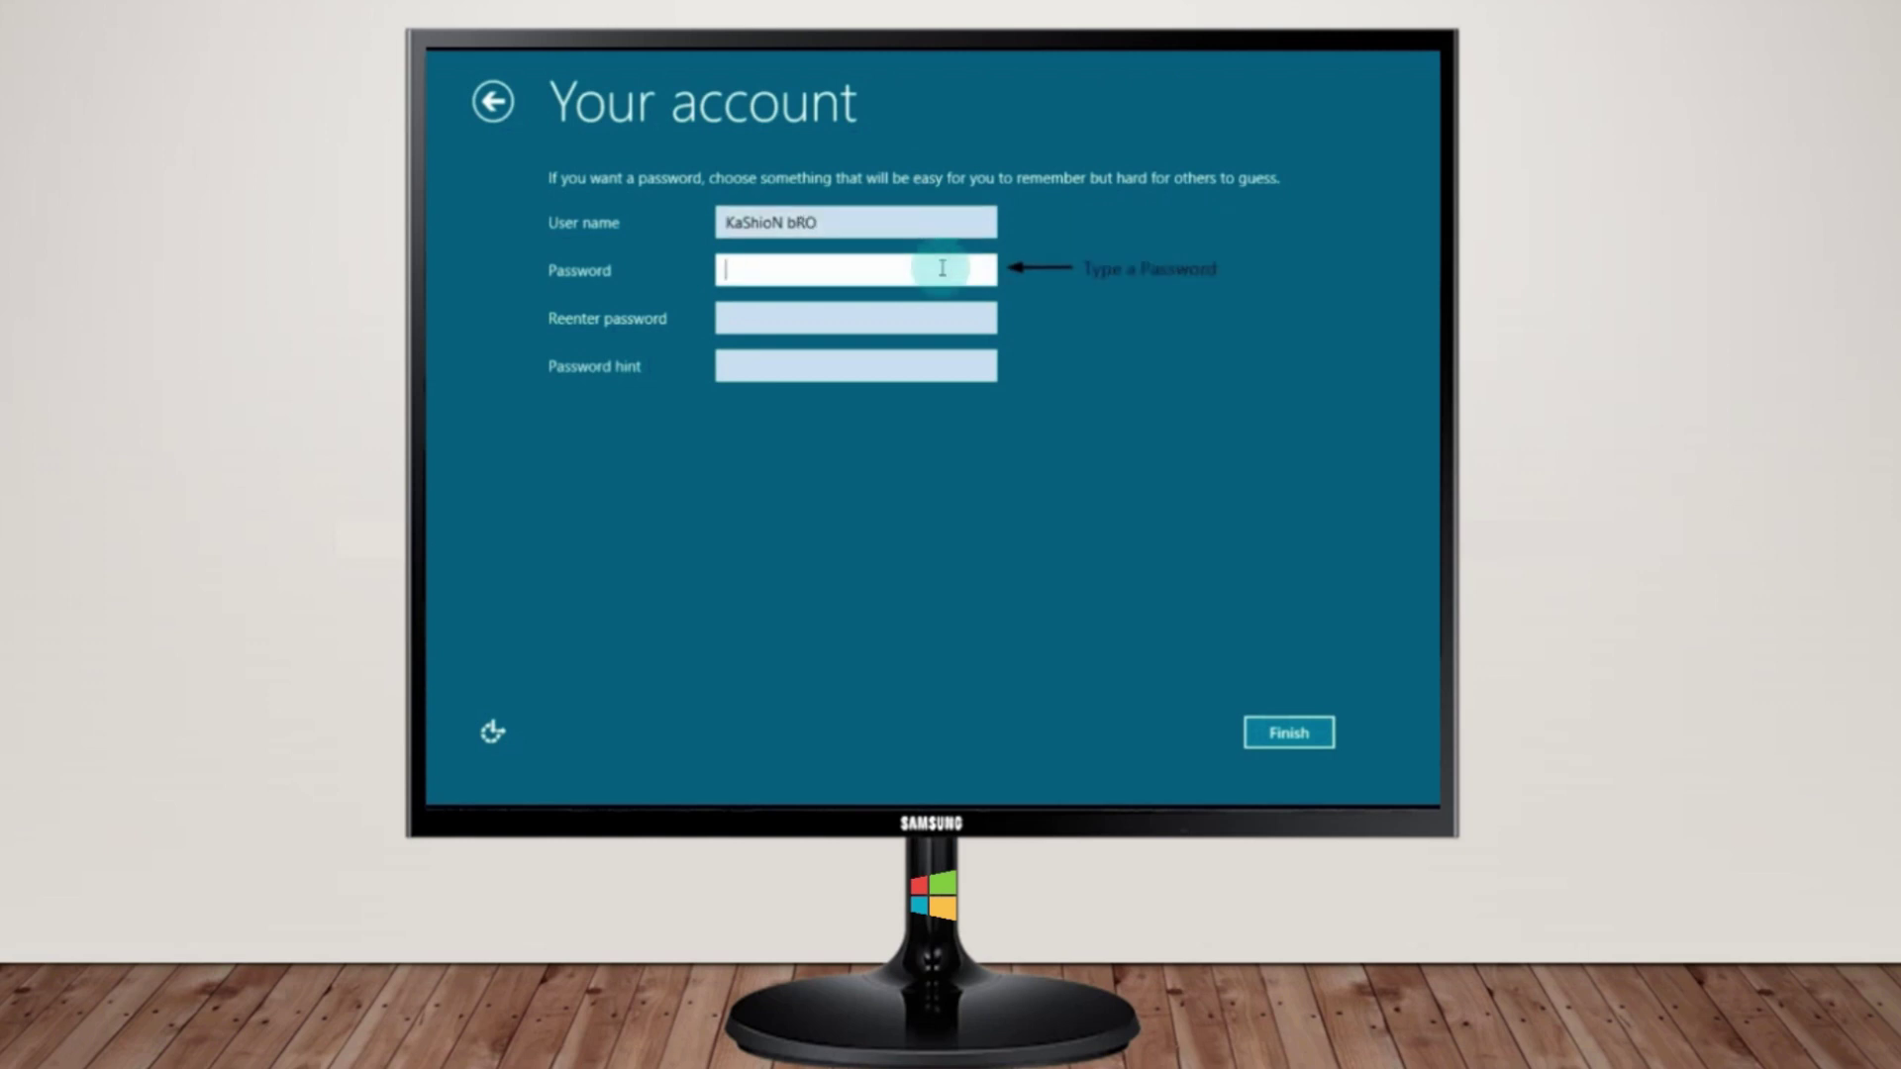
text(12345678901)
click(752, 315)
text(1)
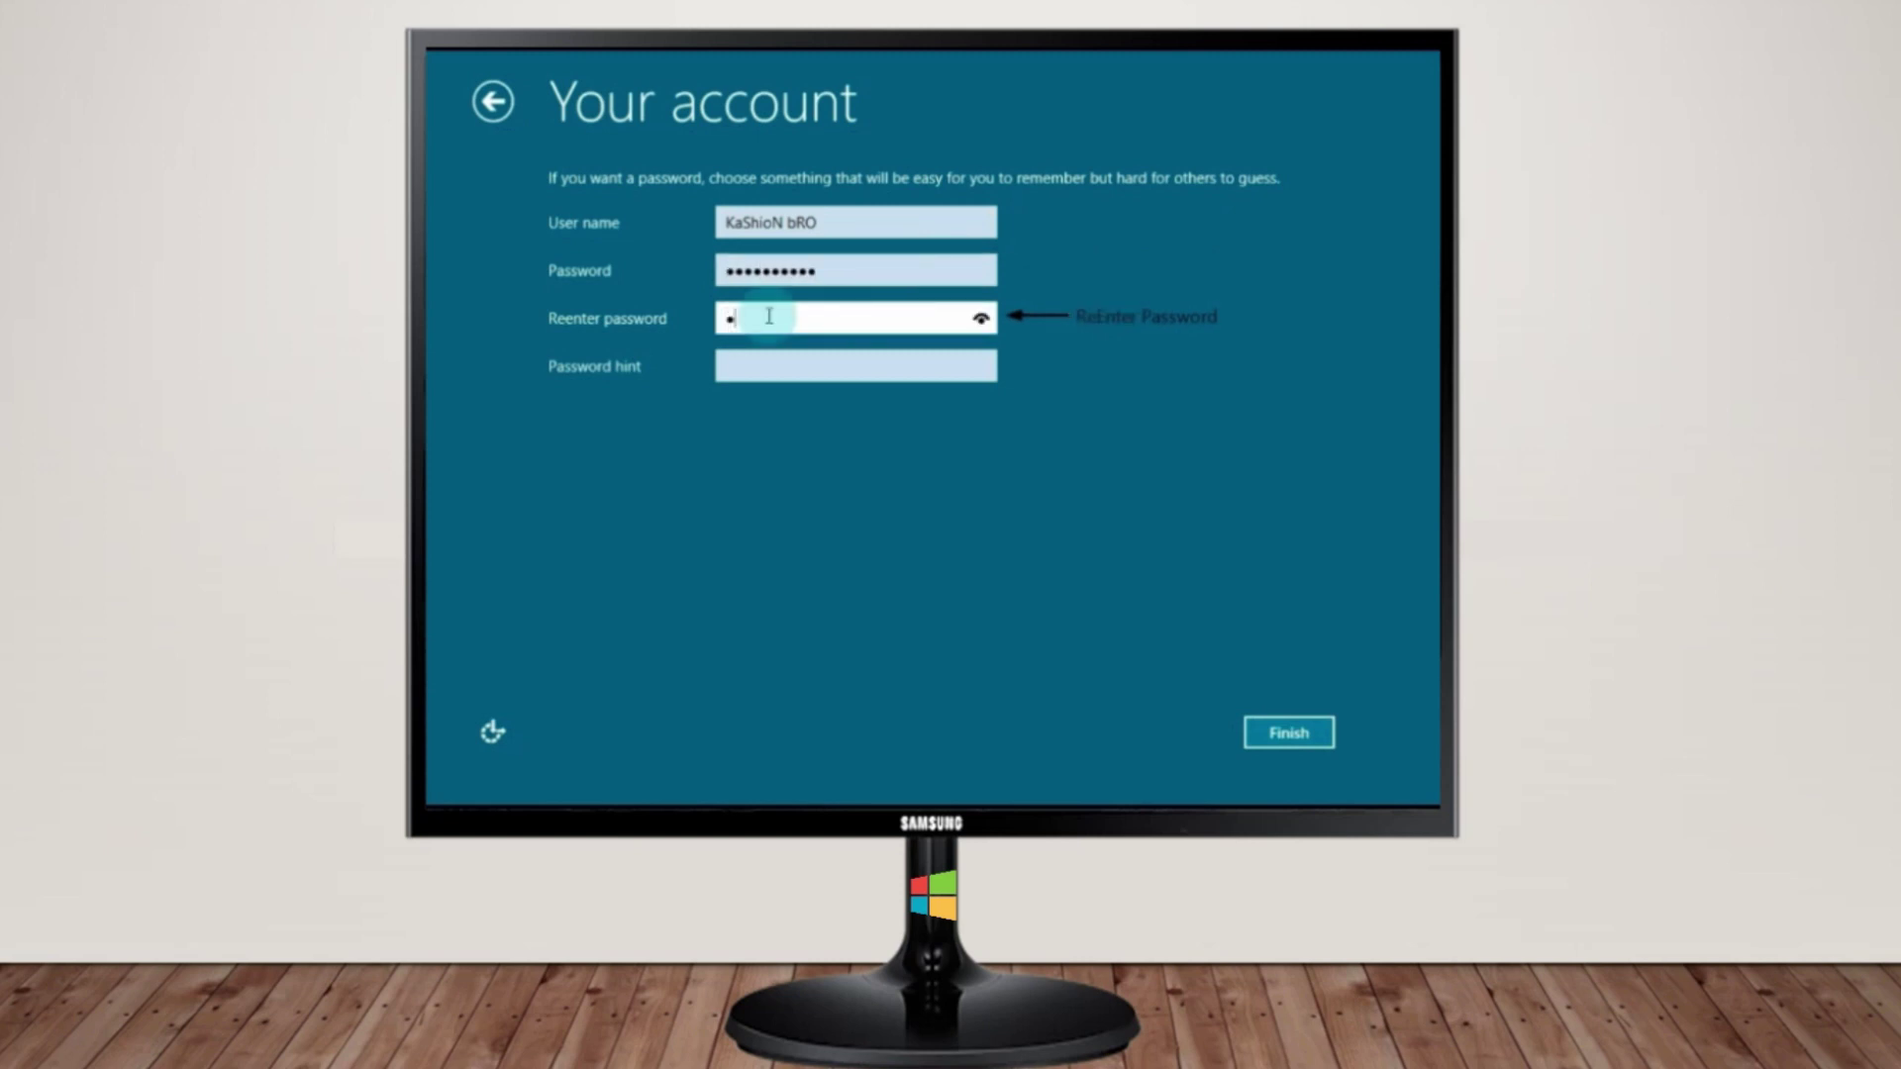
text(2345678901)
click(870, 369)
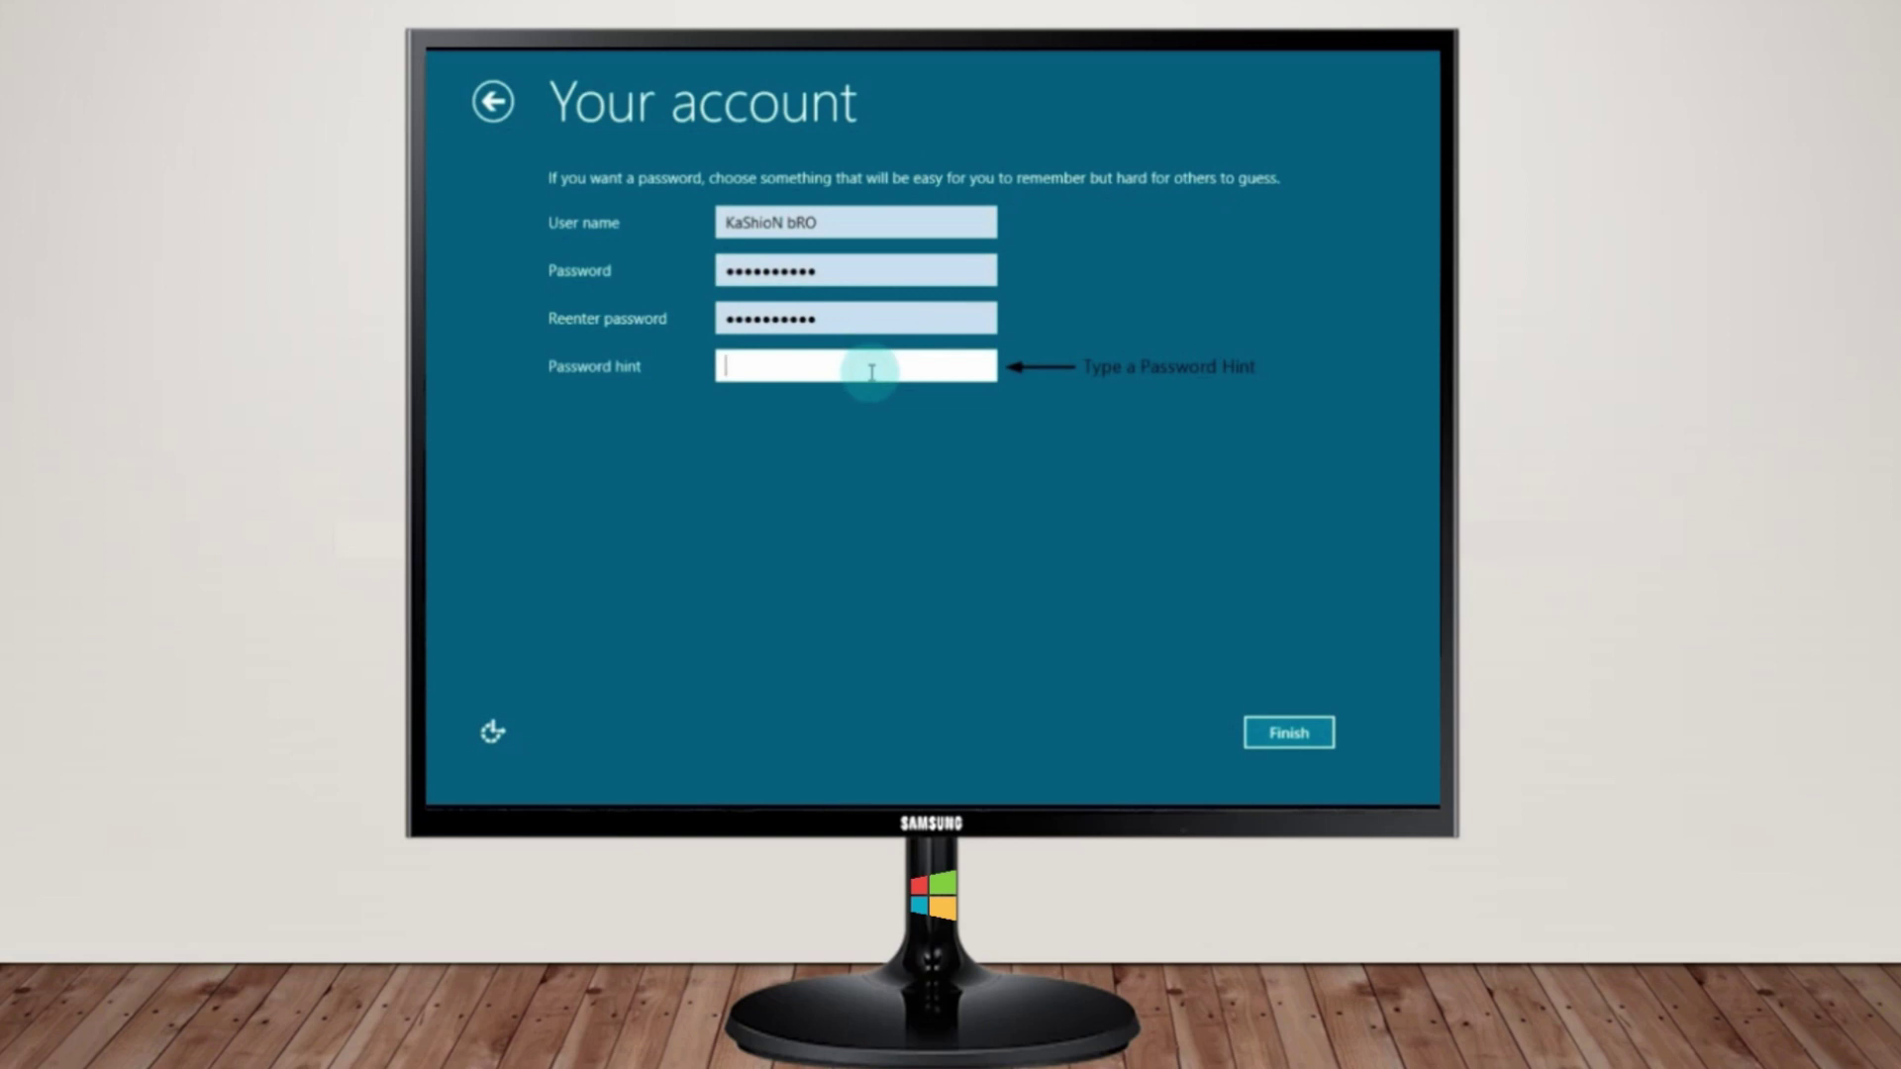
text(GooD byEEEEEEE....)
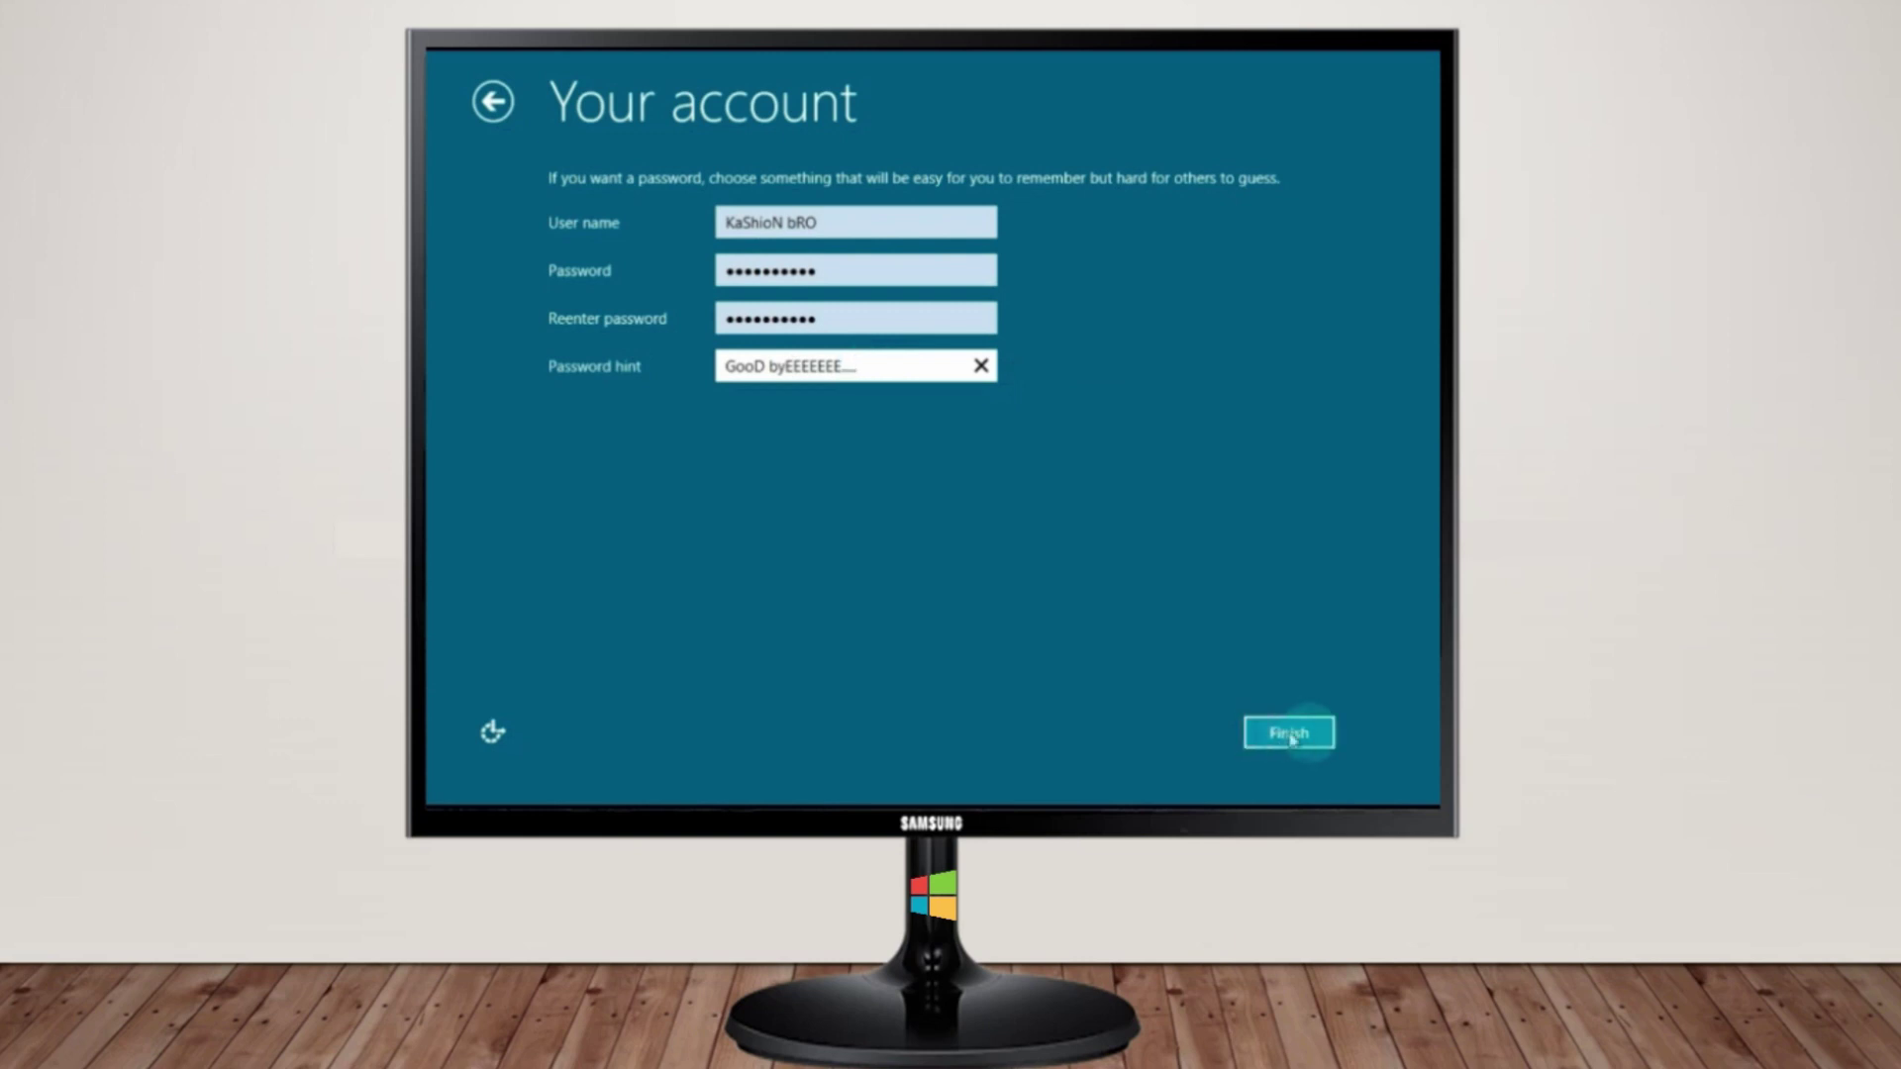
click(1303, 741)
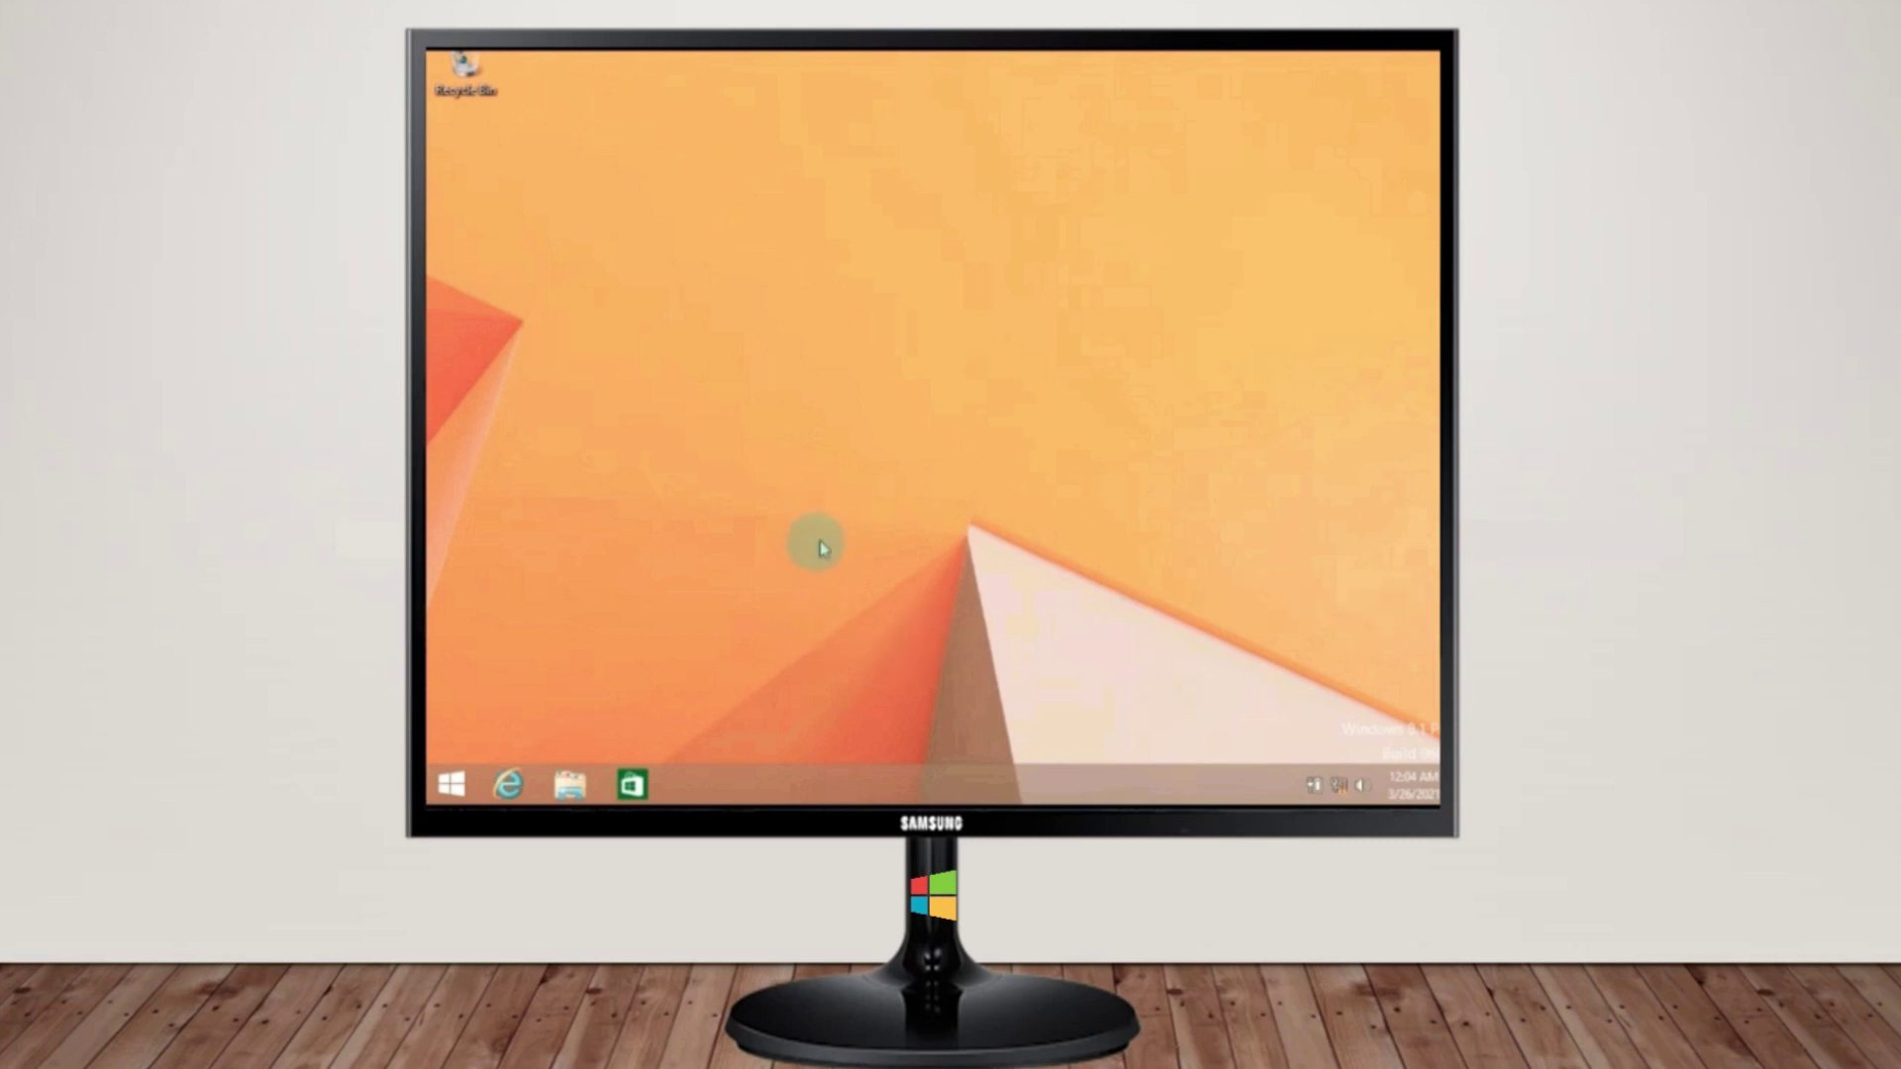
Bring up the Start screen from the desktop and scroll through its tiles
click(454, 789)
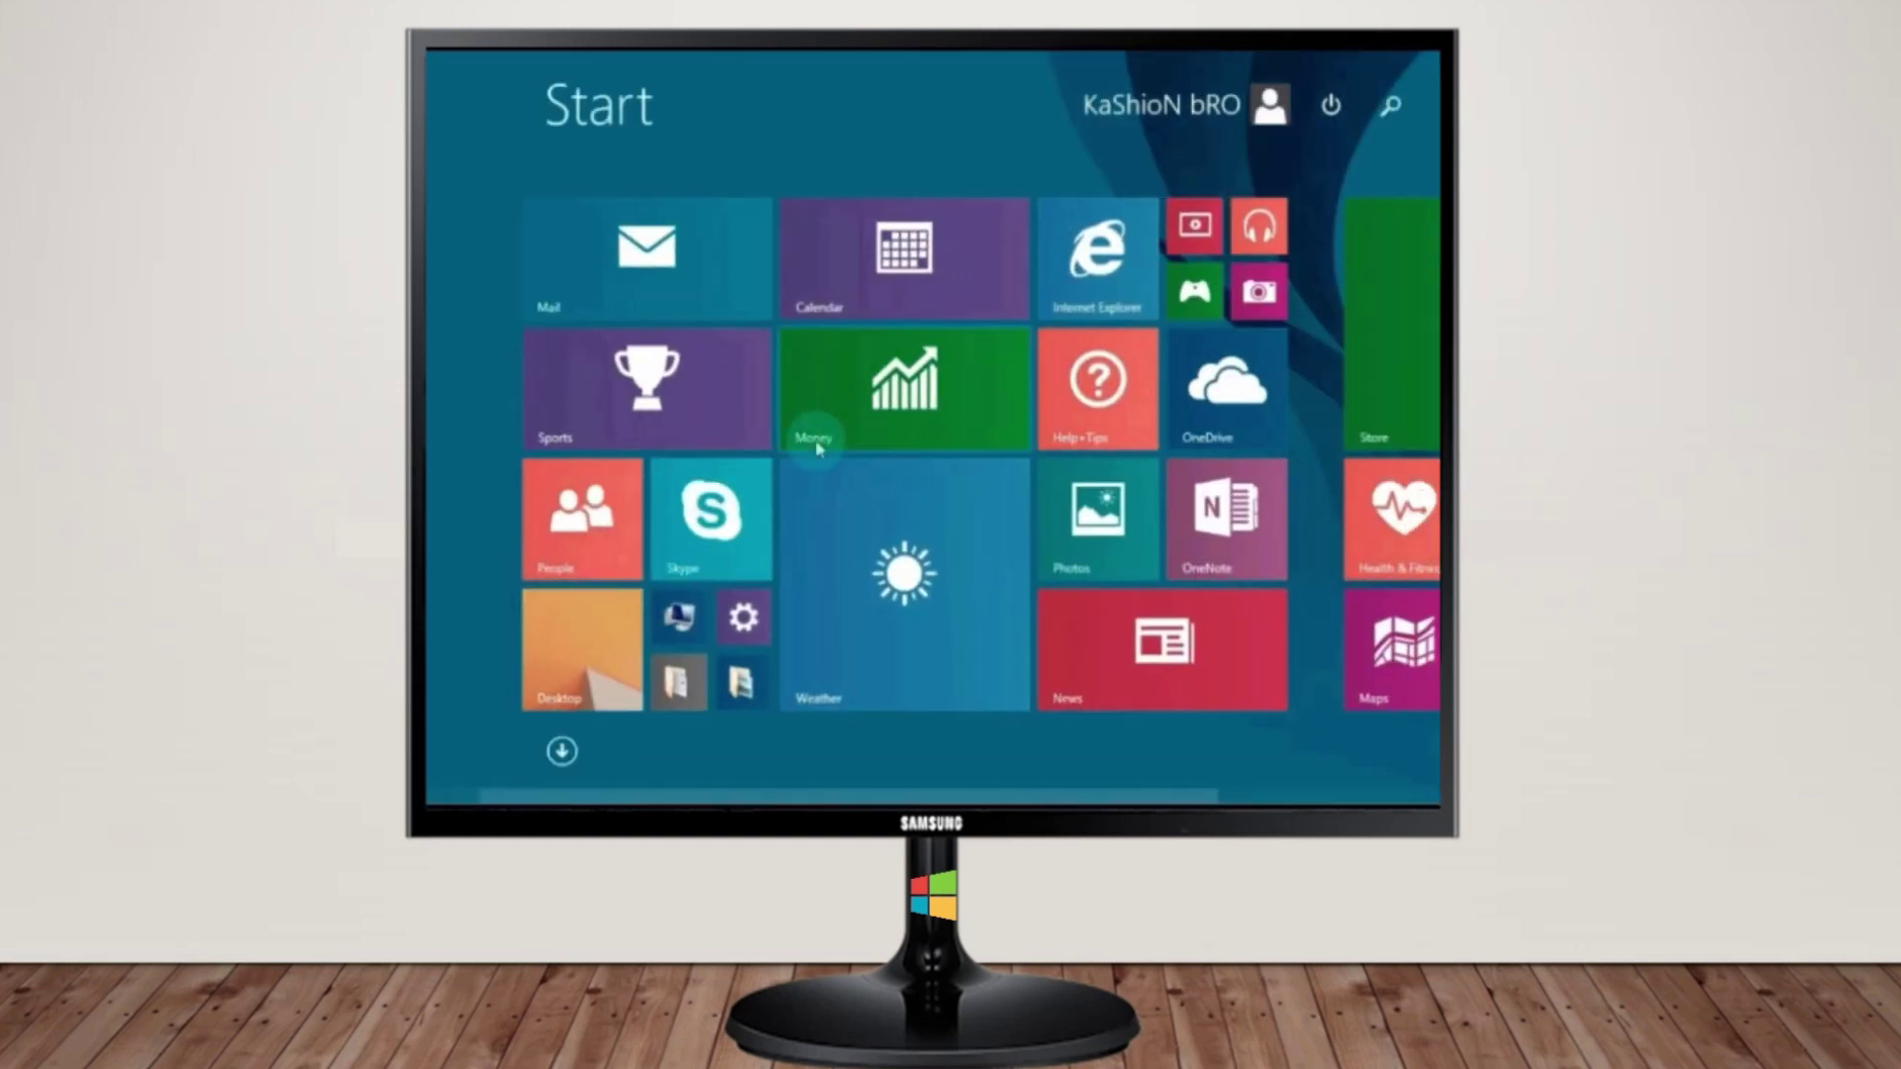
scroll(818, 448, down, 2)
scroll(817, 448, up, 2)
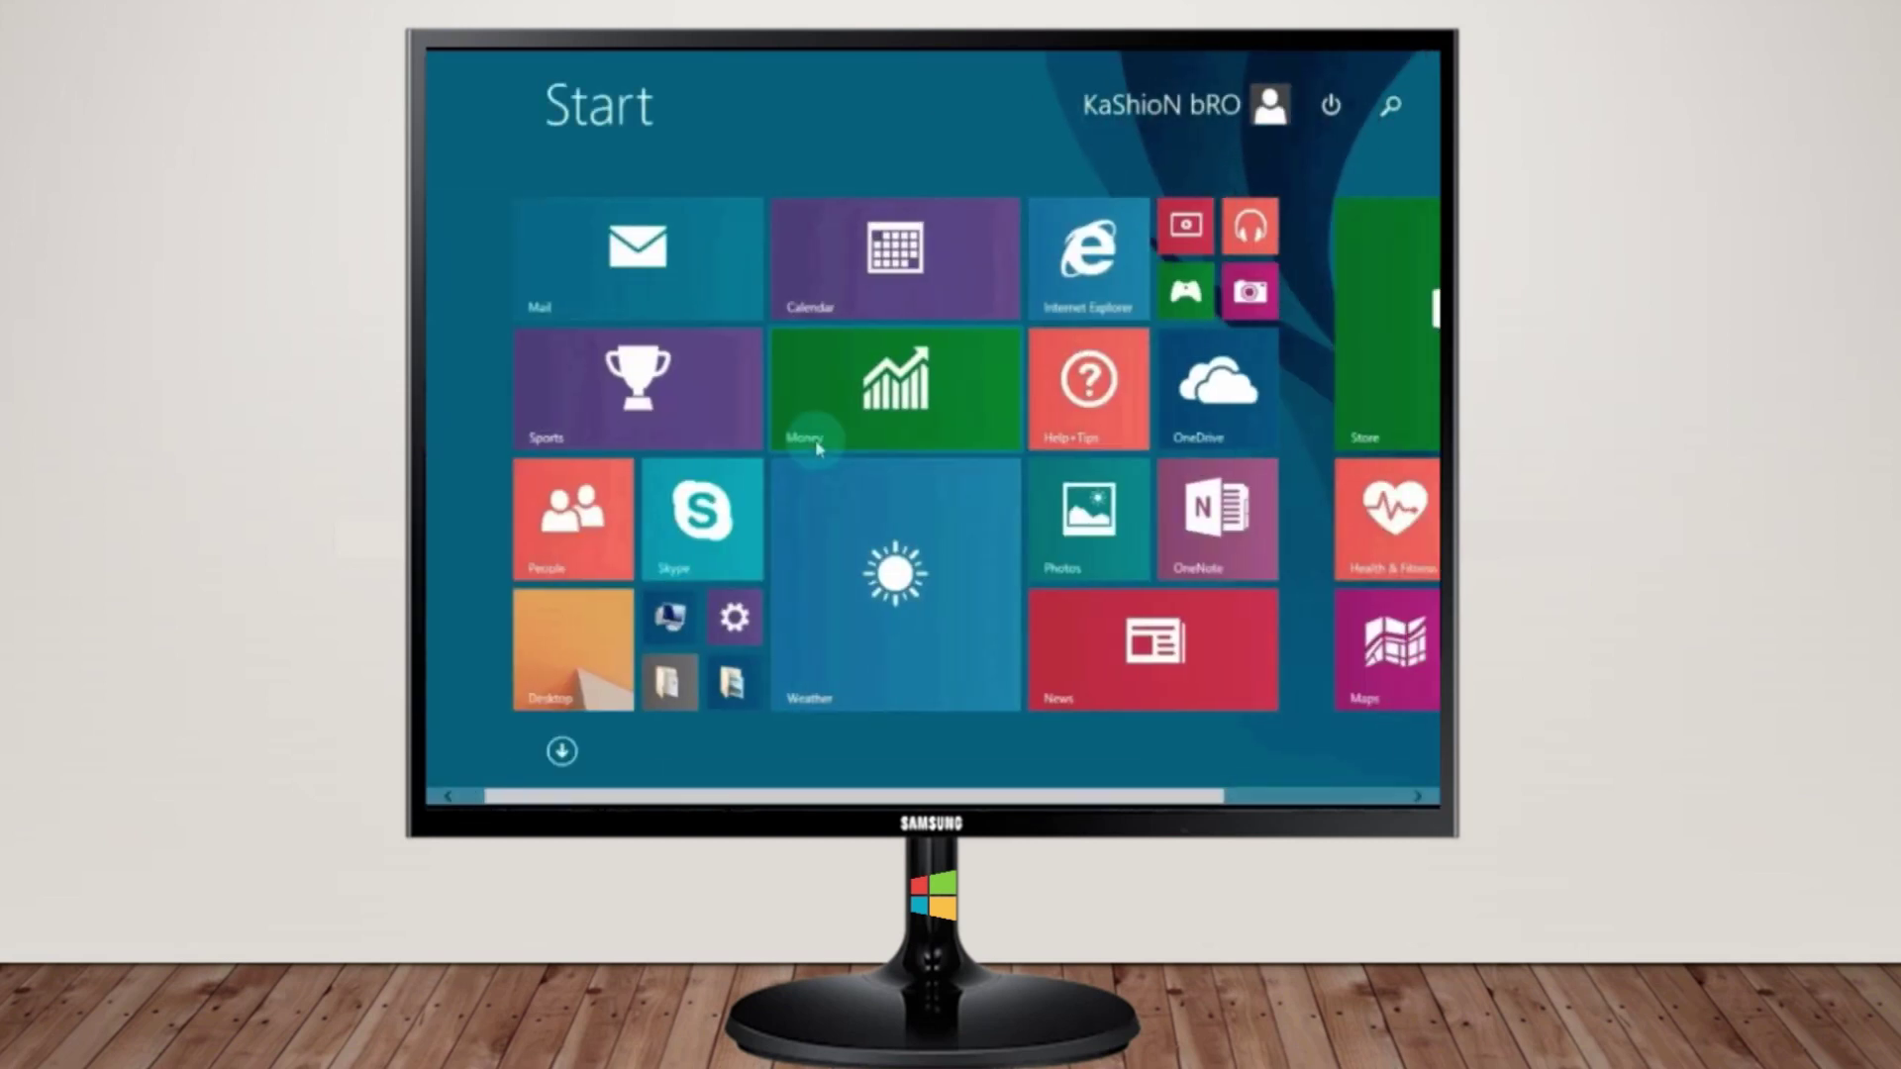
scroll(816, 437, down, 1)
scroll(816, 438, up, 1)
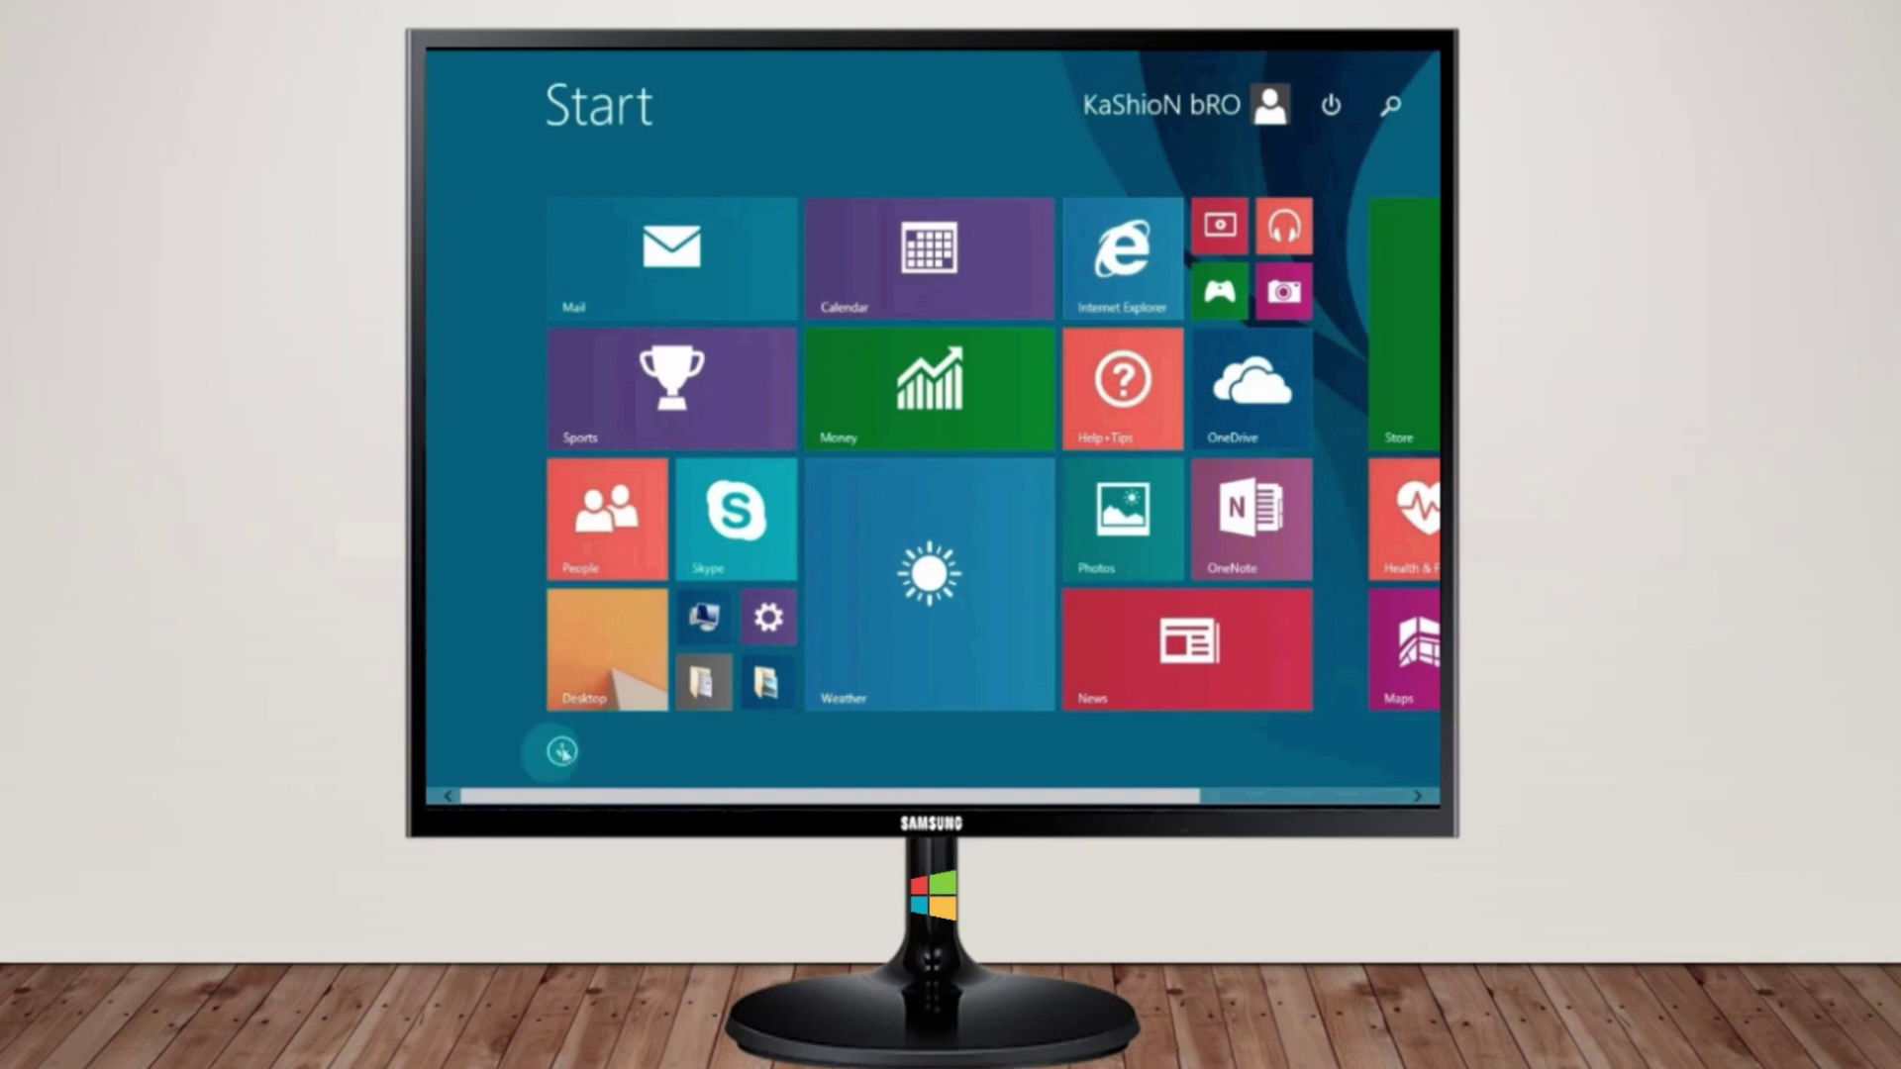
Browse the full Apps list, then return to the Start screen
click(561, 752)
scroll(712, 468, down, 3)
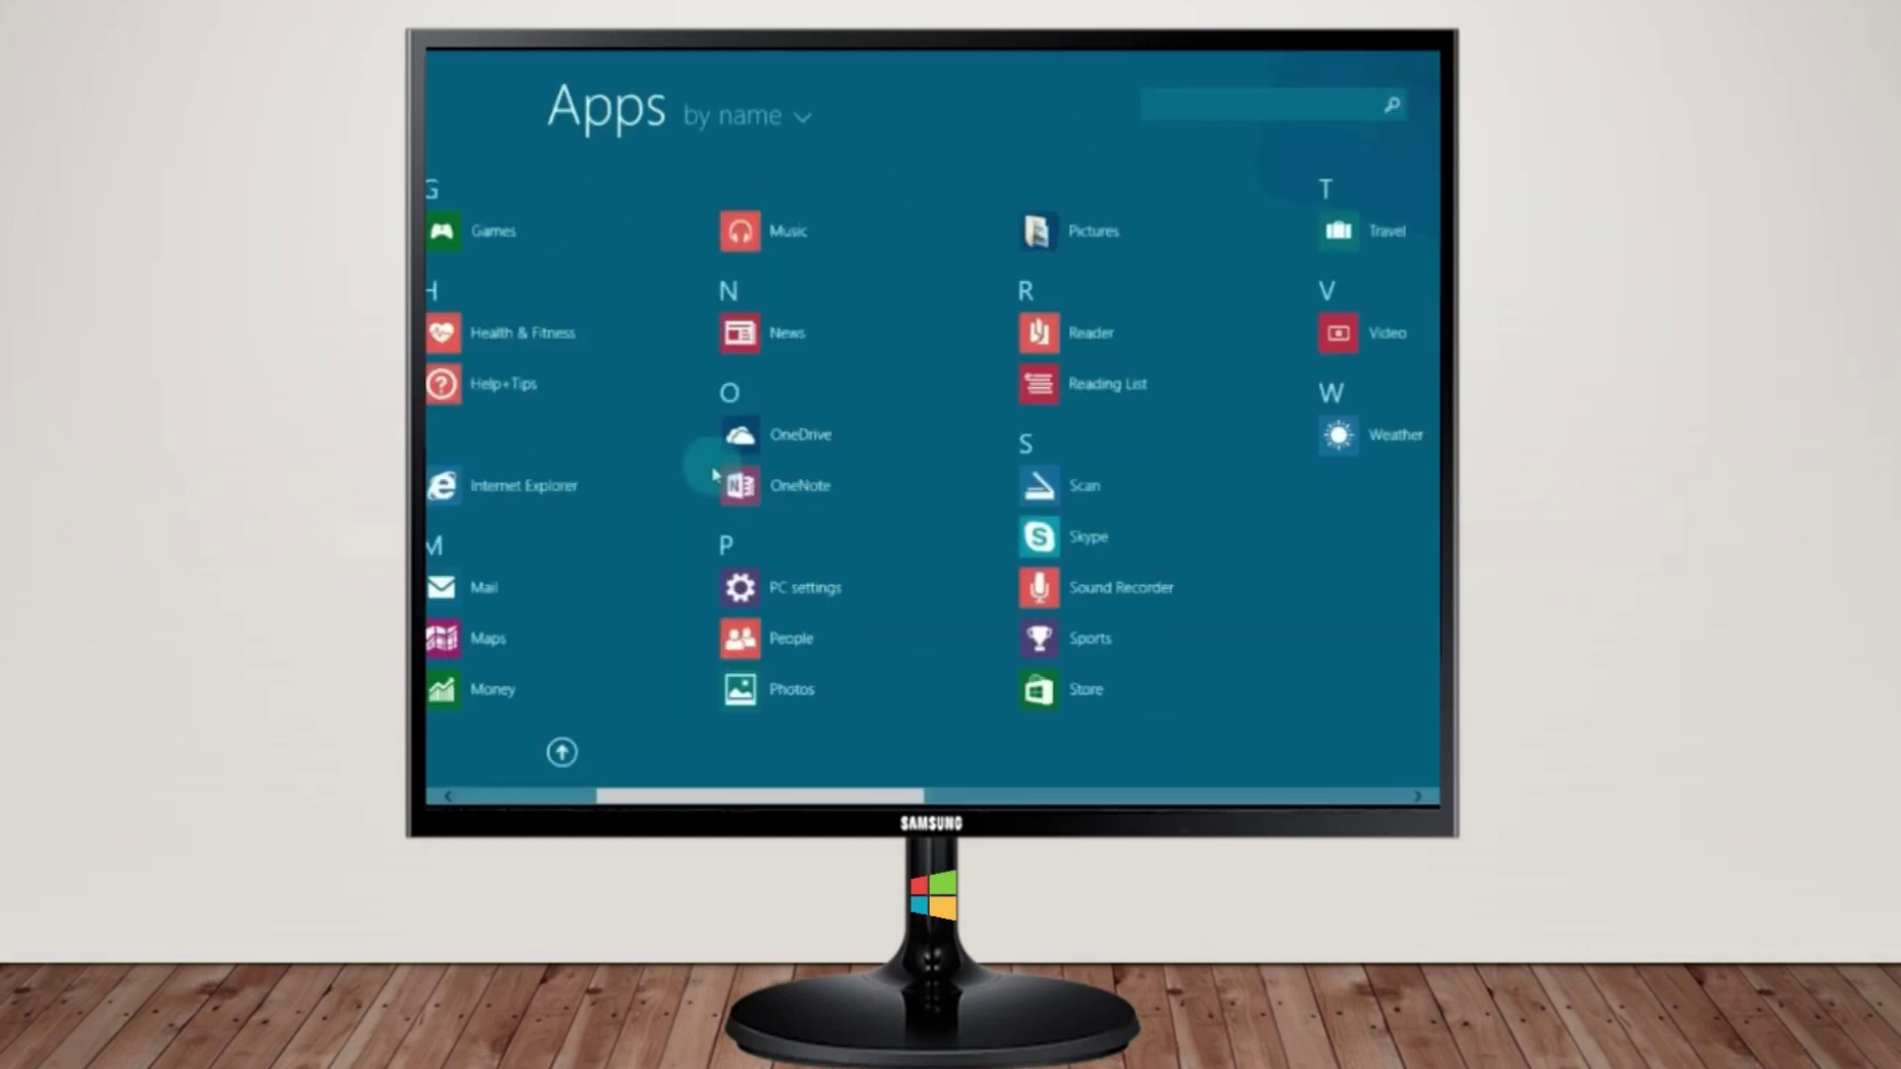
scroll(713, 473, down, 5)
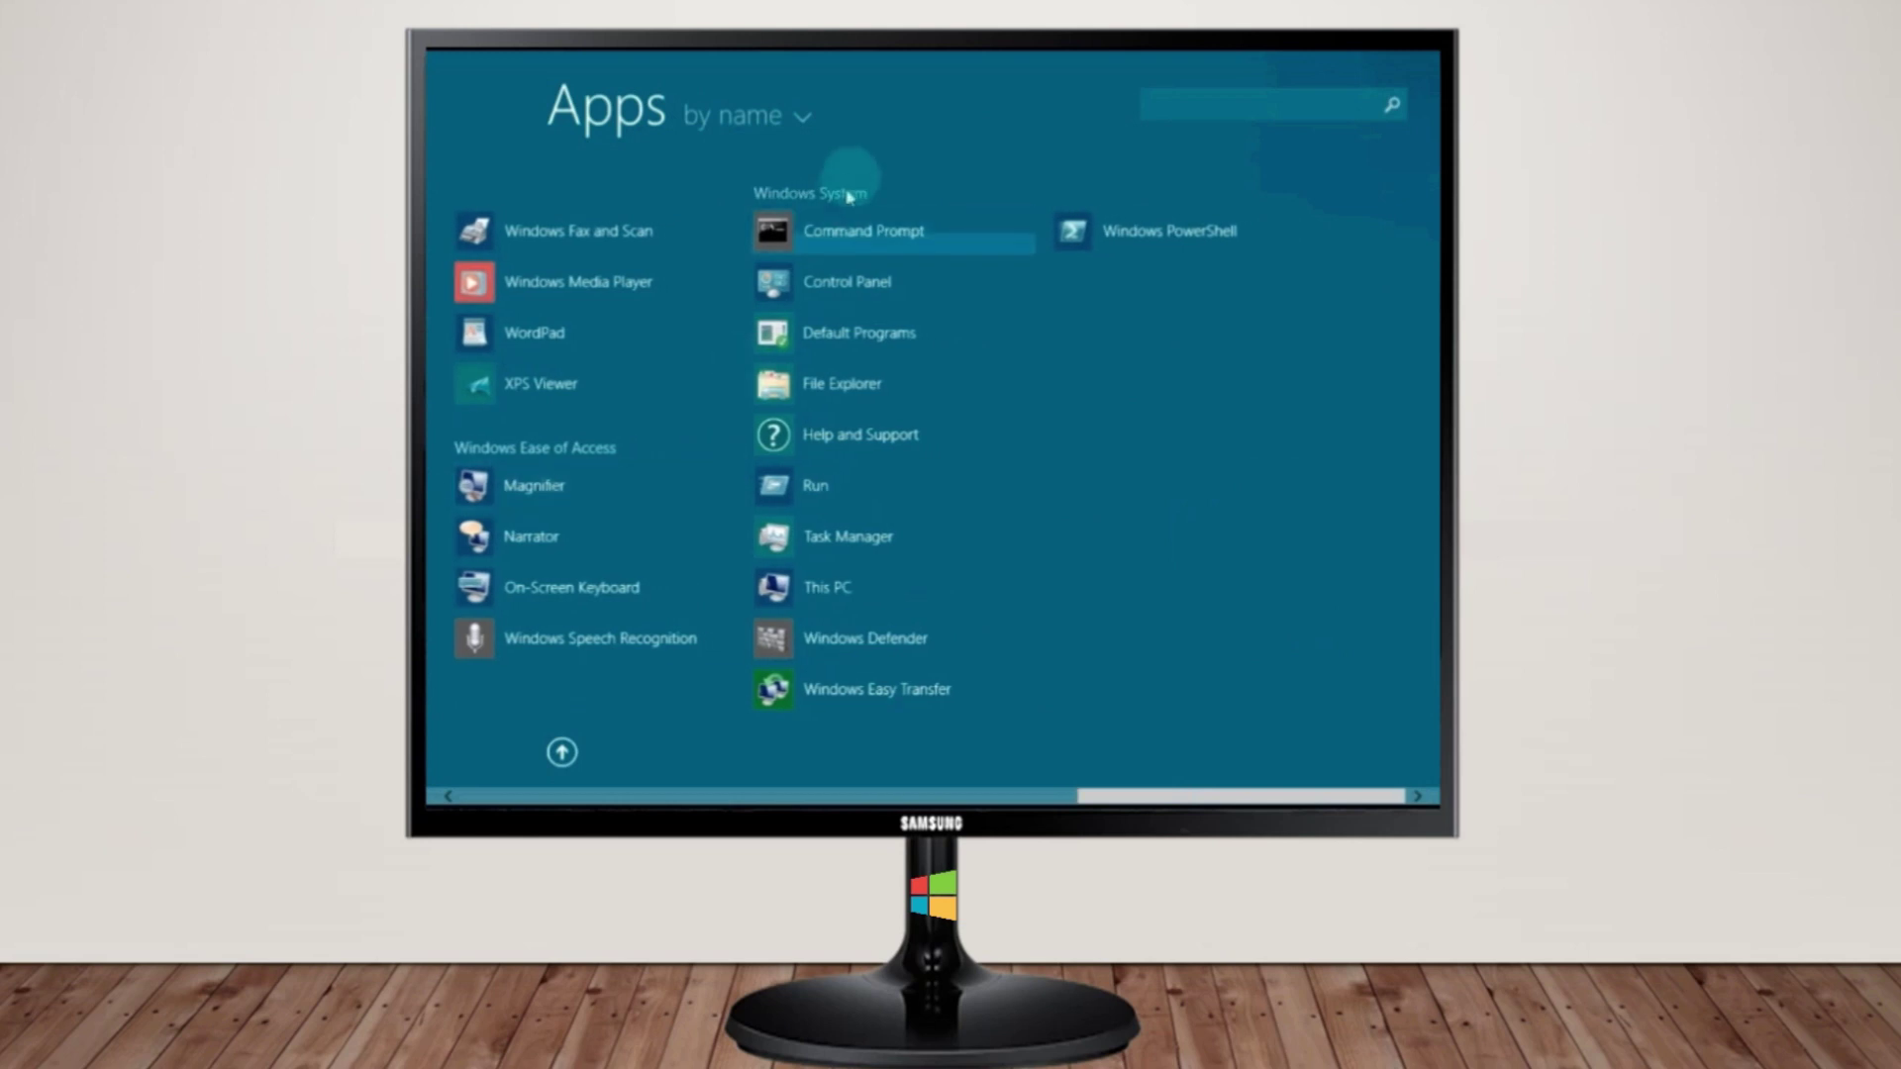
click(561, 752)
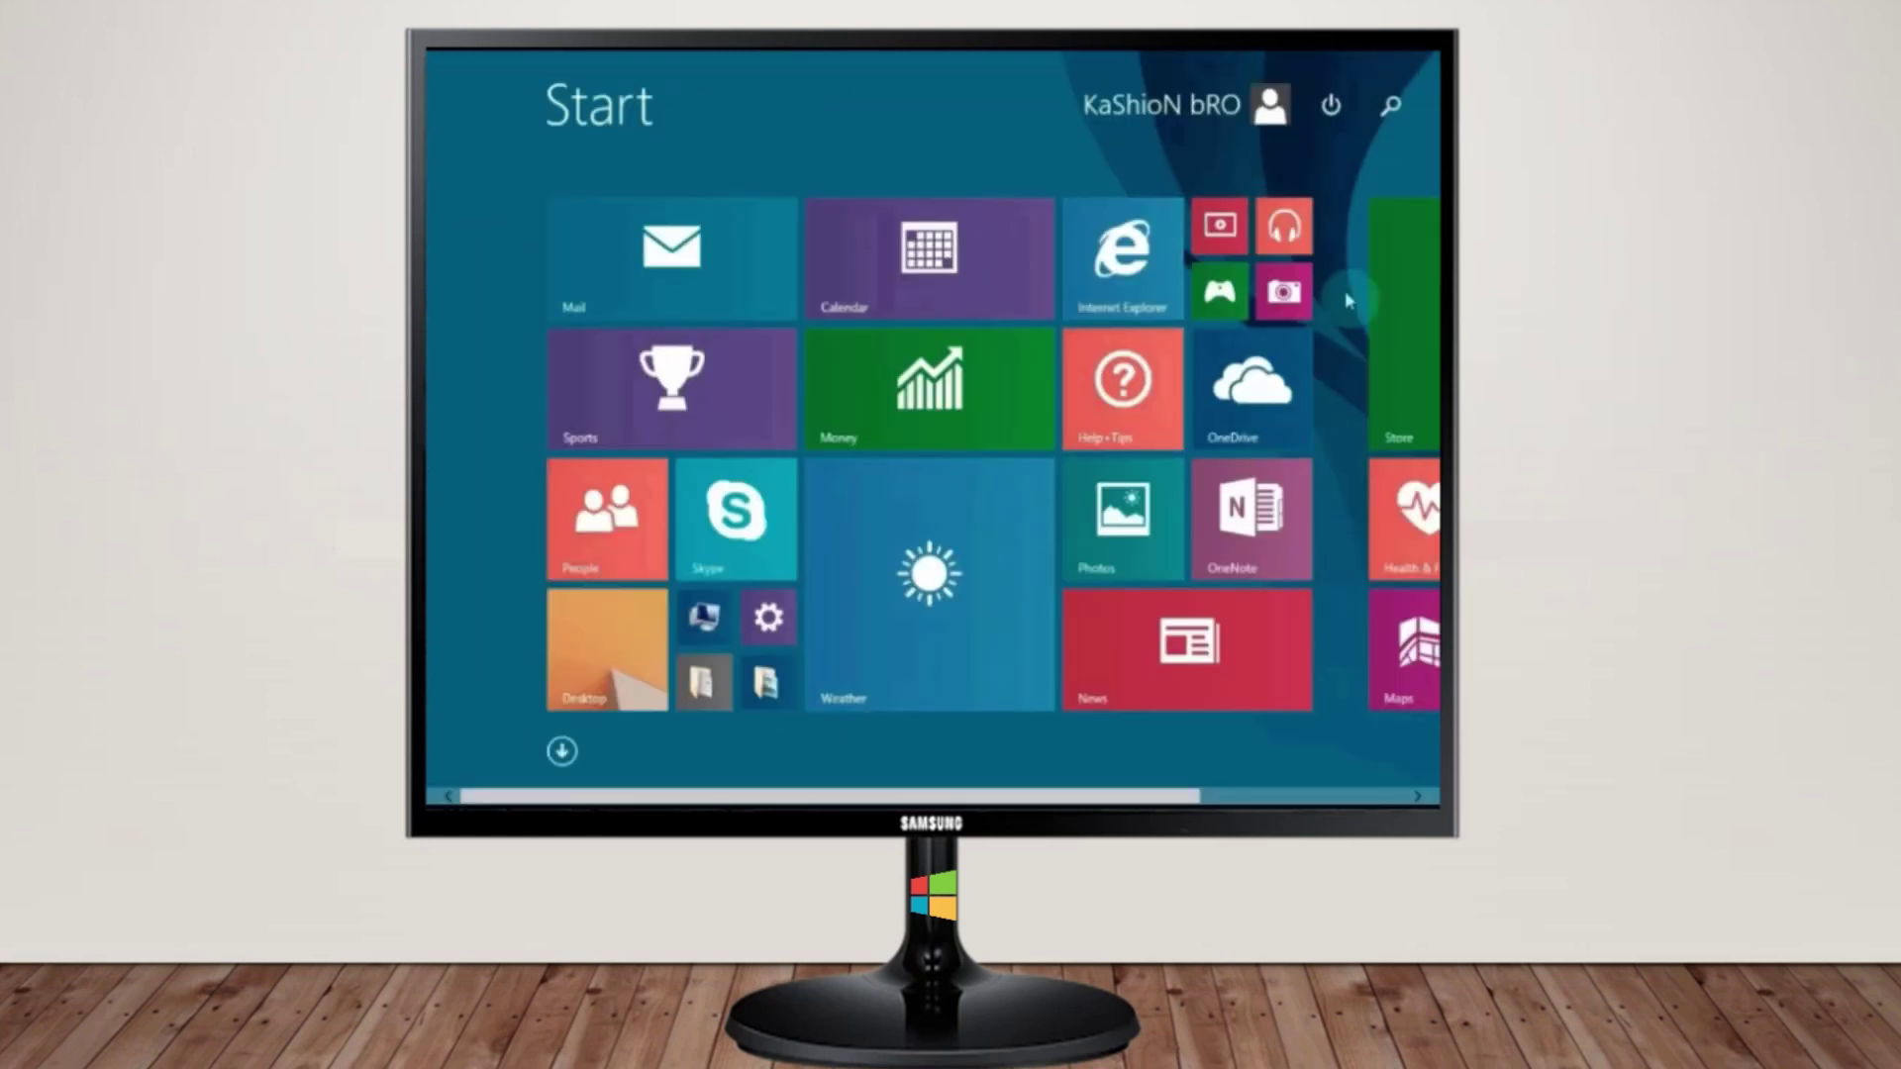
Look over the Search pane's scopes and the power options, closing both without changes
click(1414, 345)
scroll(1406, 361, down, 3)
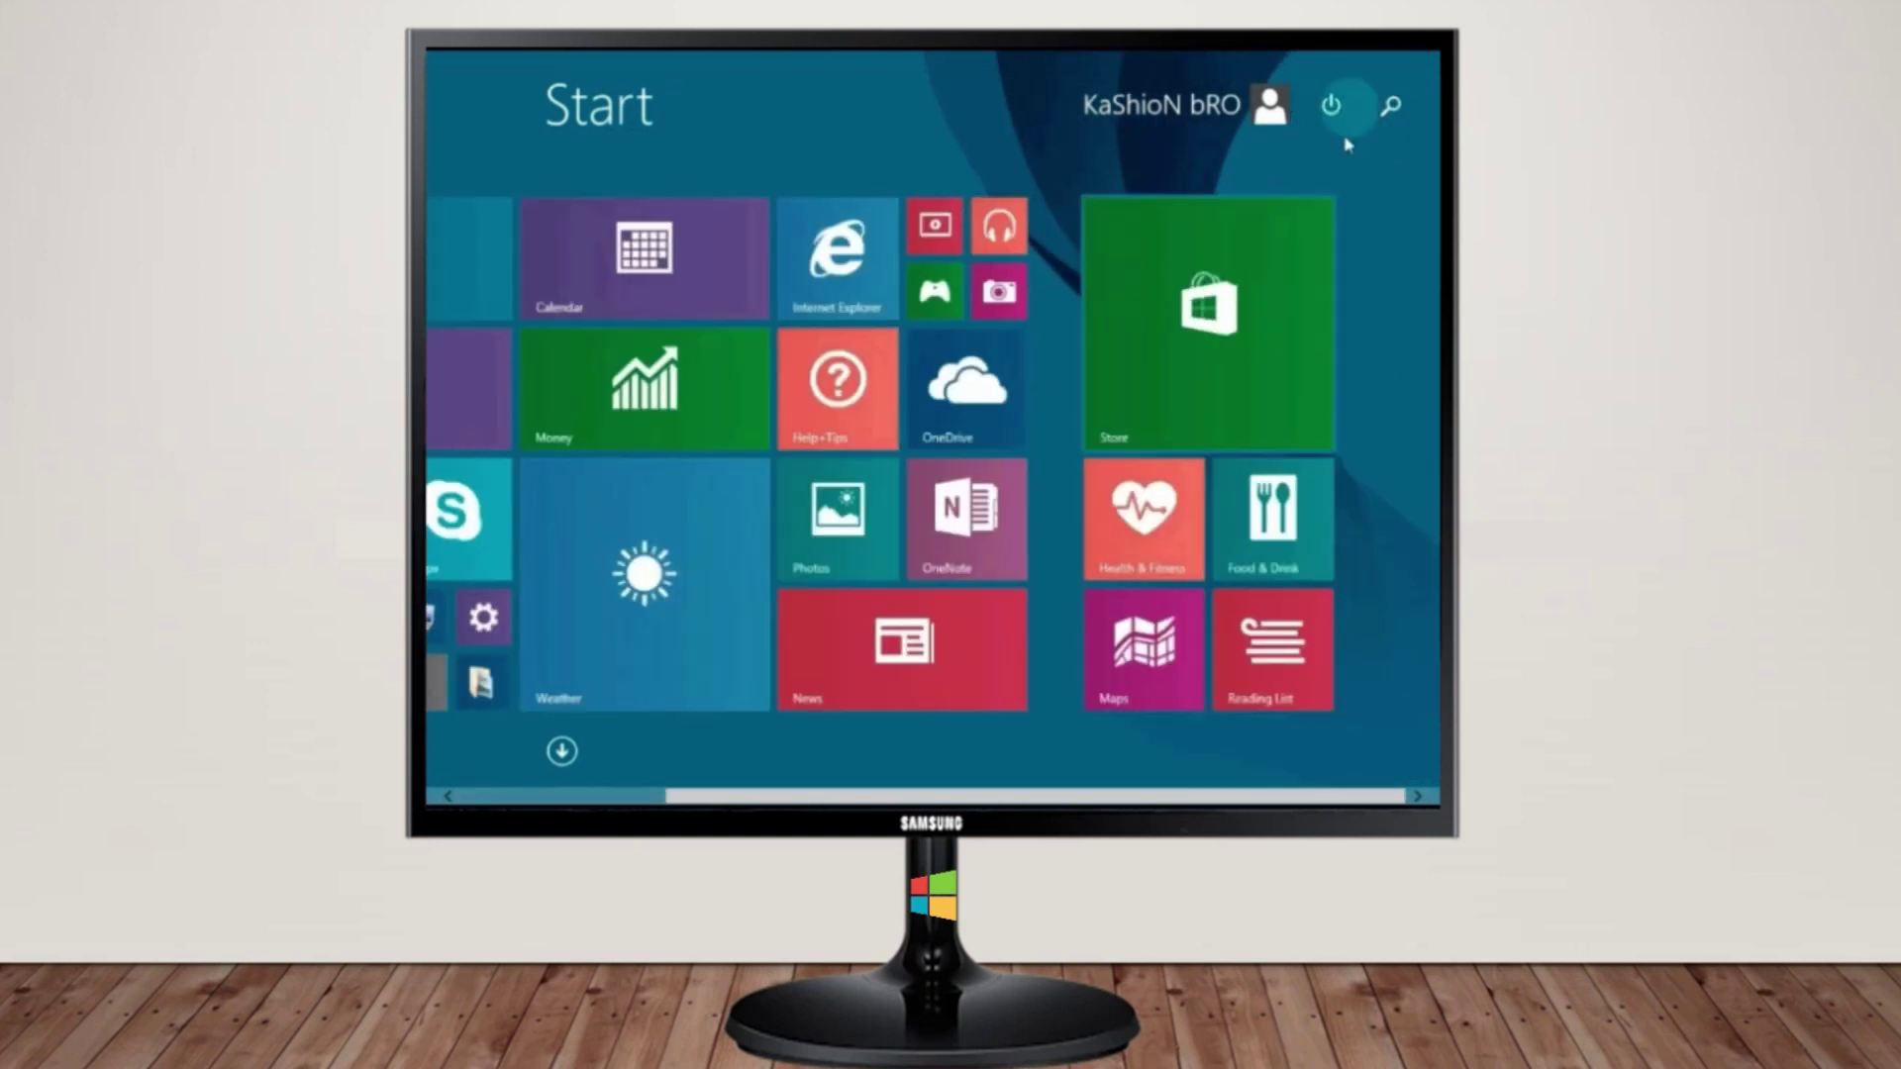
click(1398, 114)
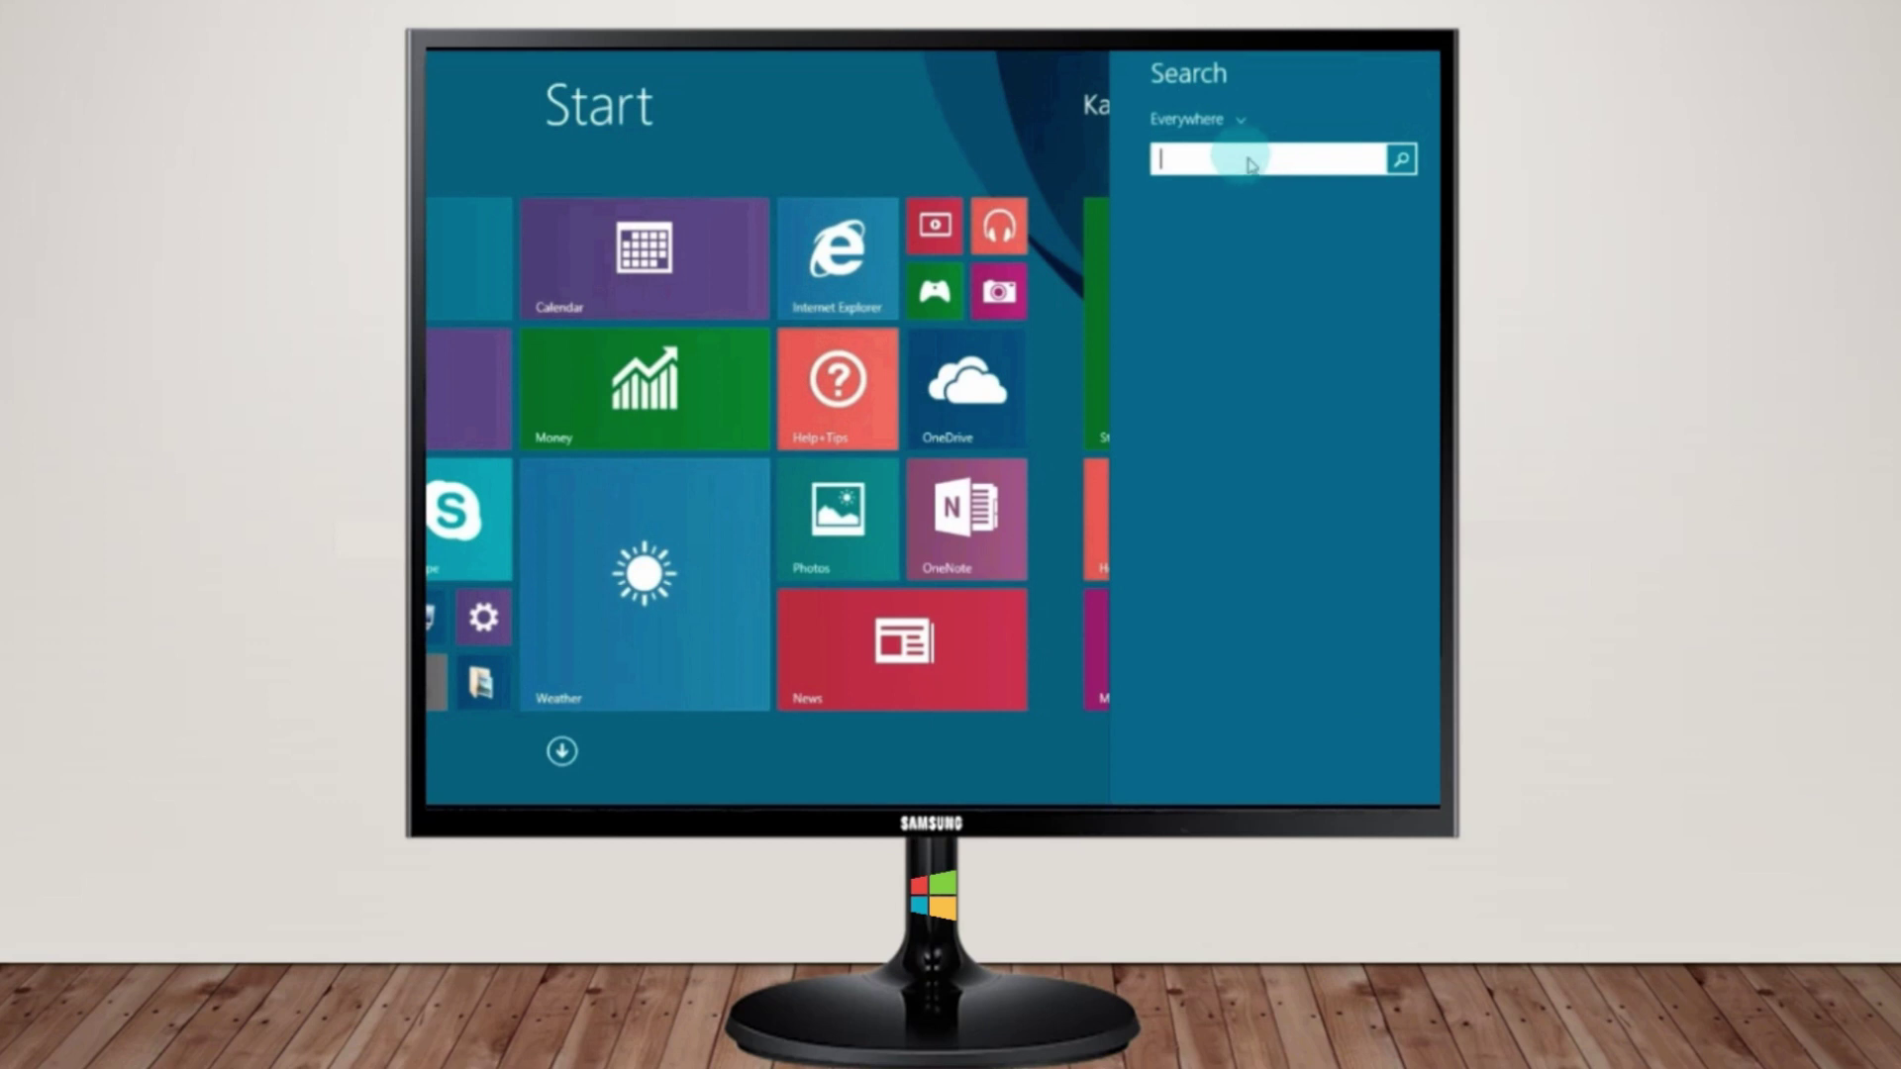
click(1191, 127)
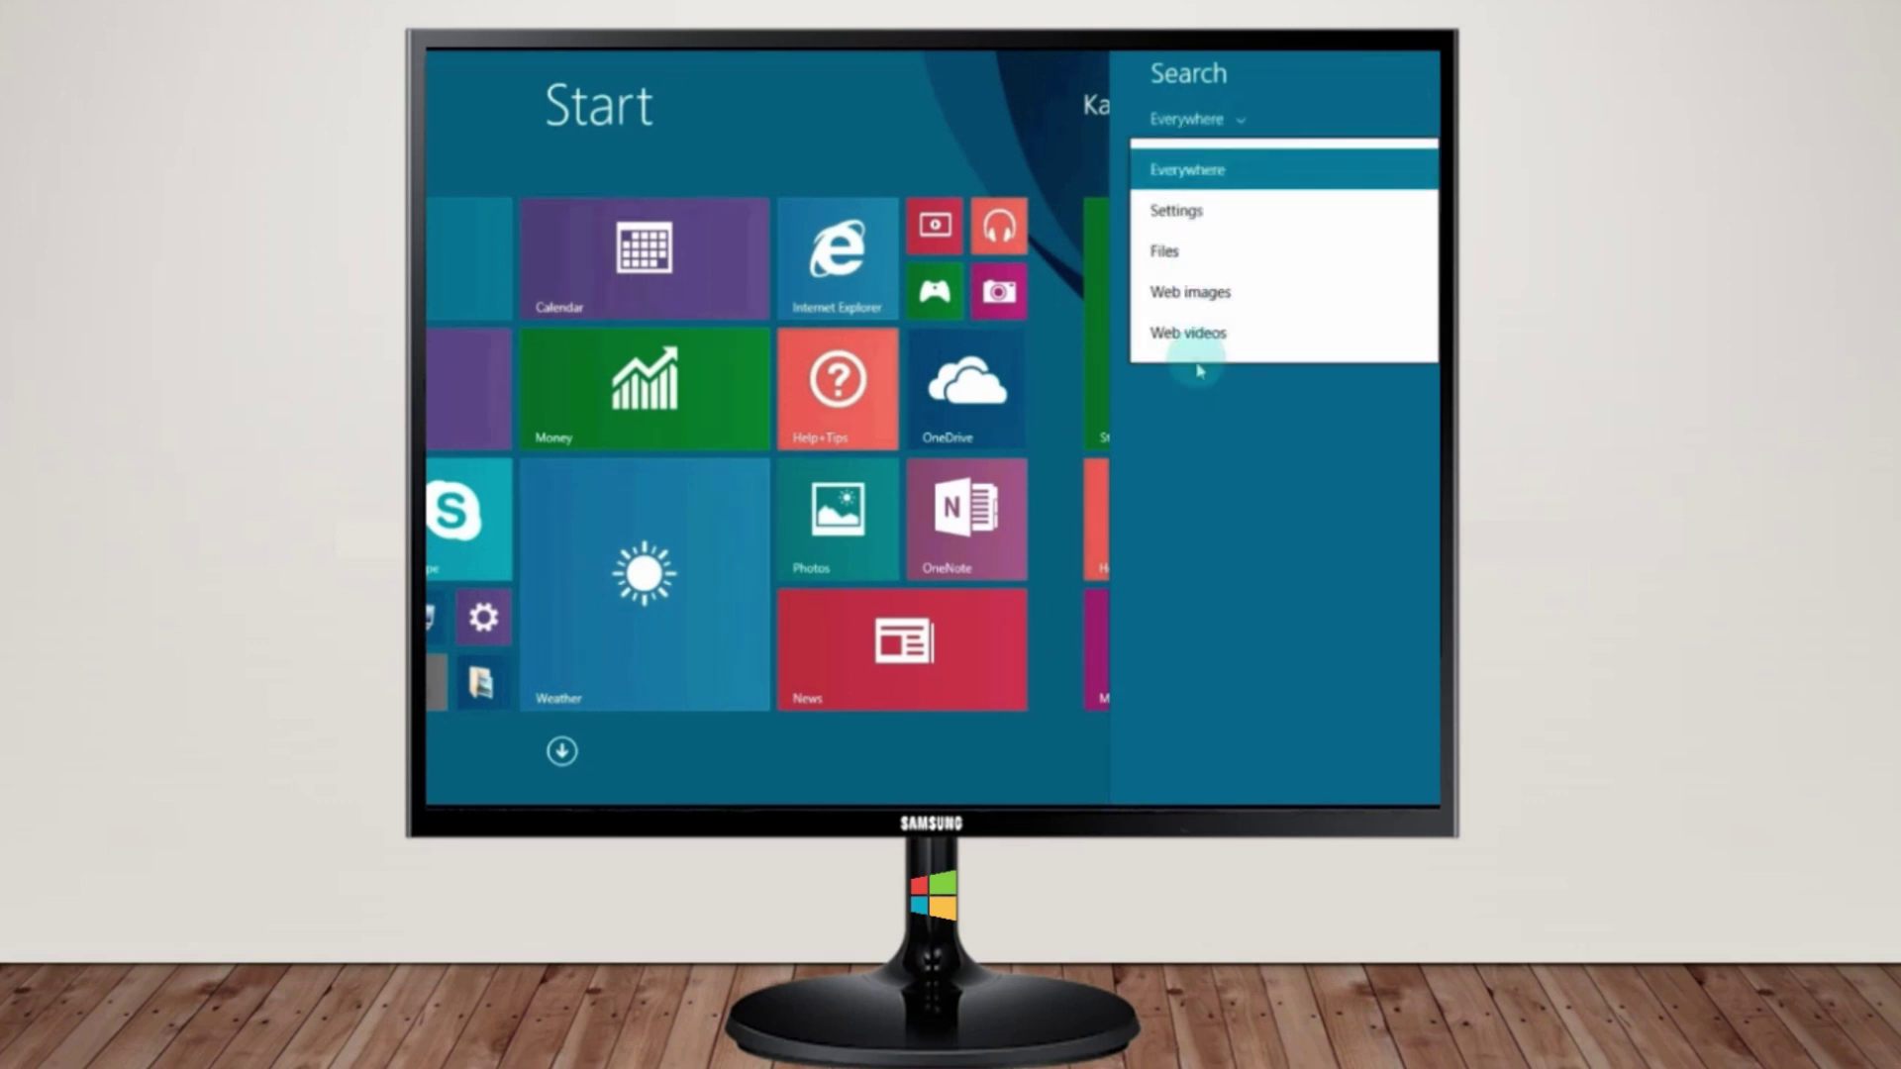
click(1108, 191)
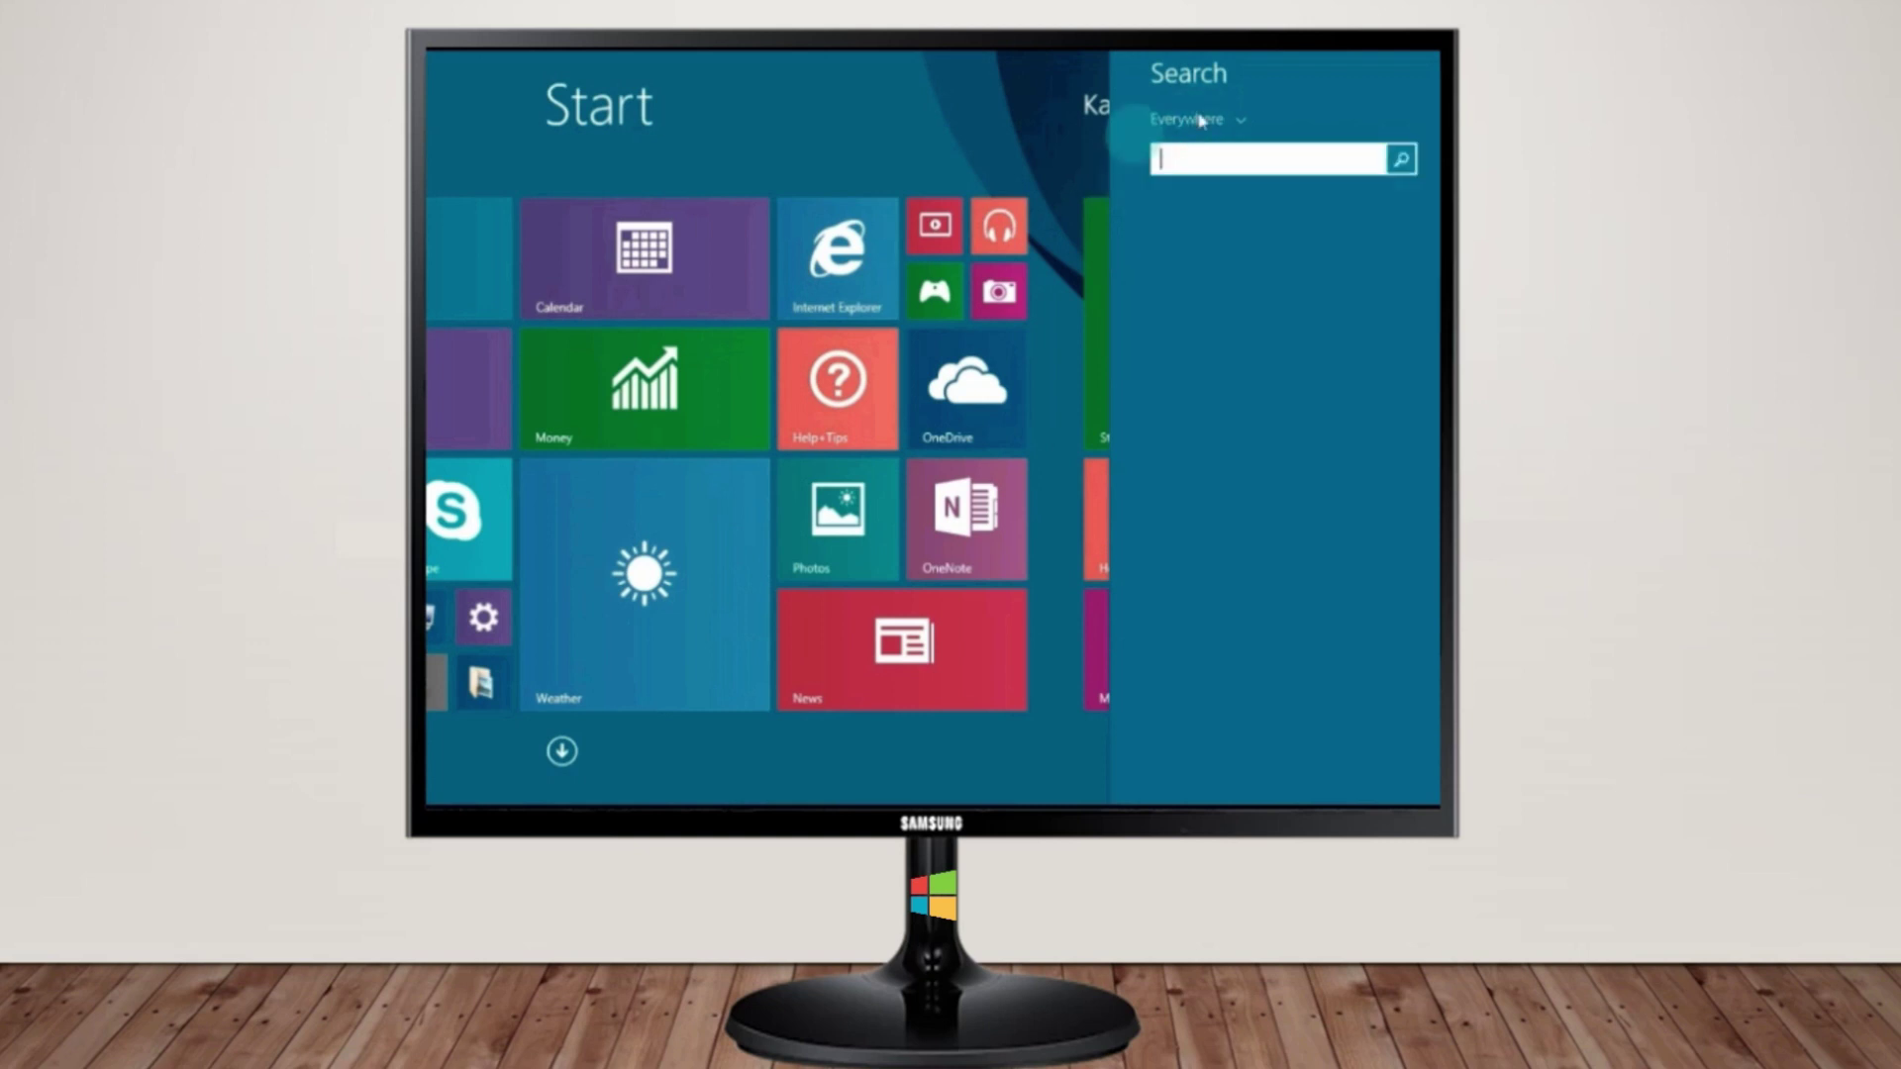
click(1061, 140)
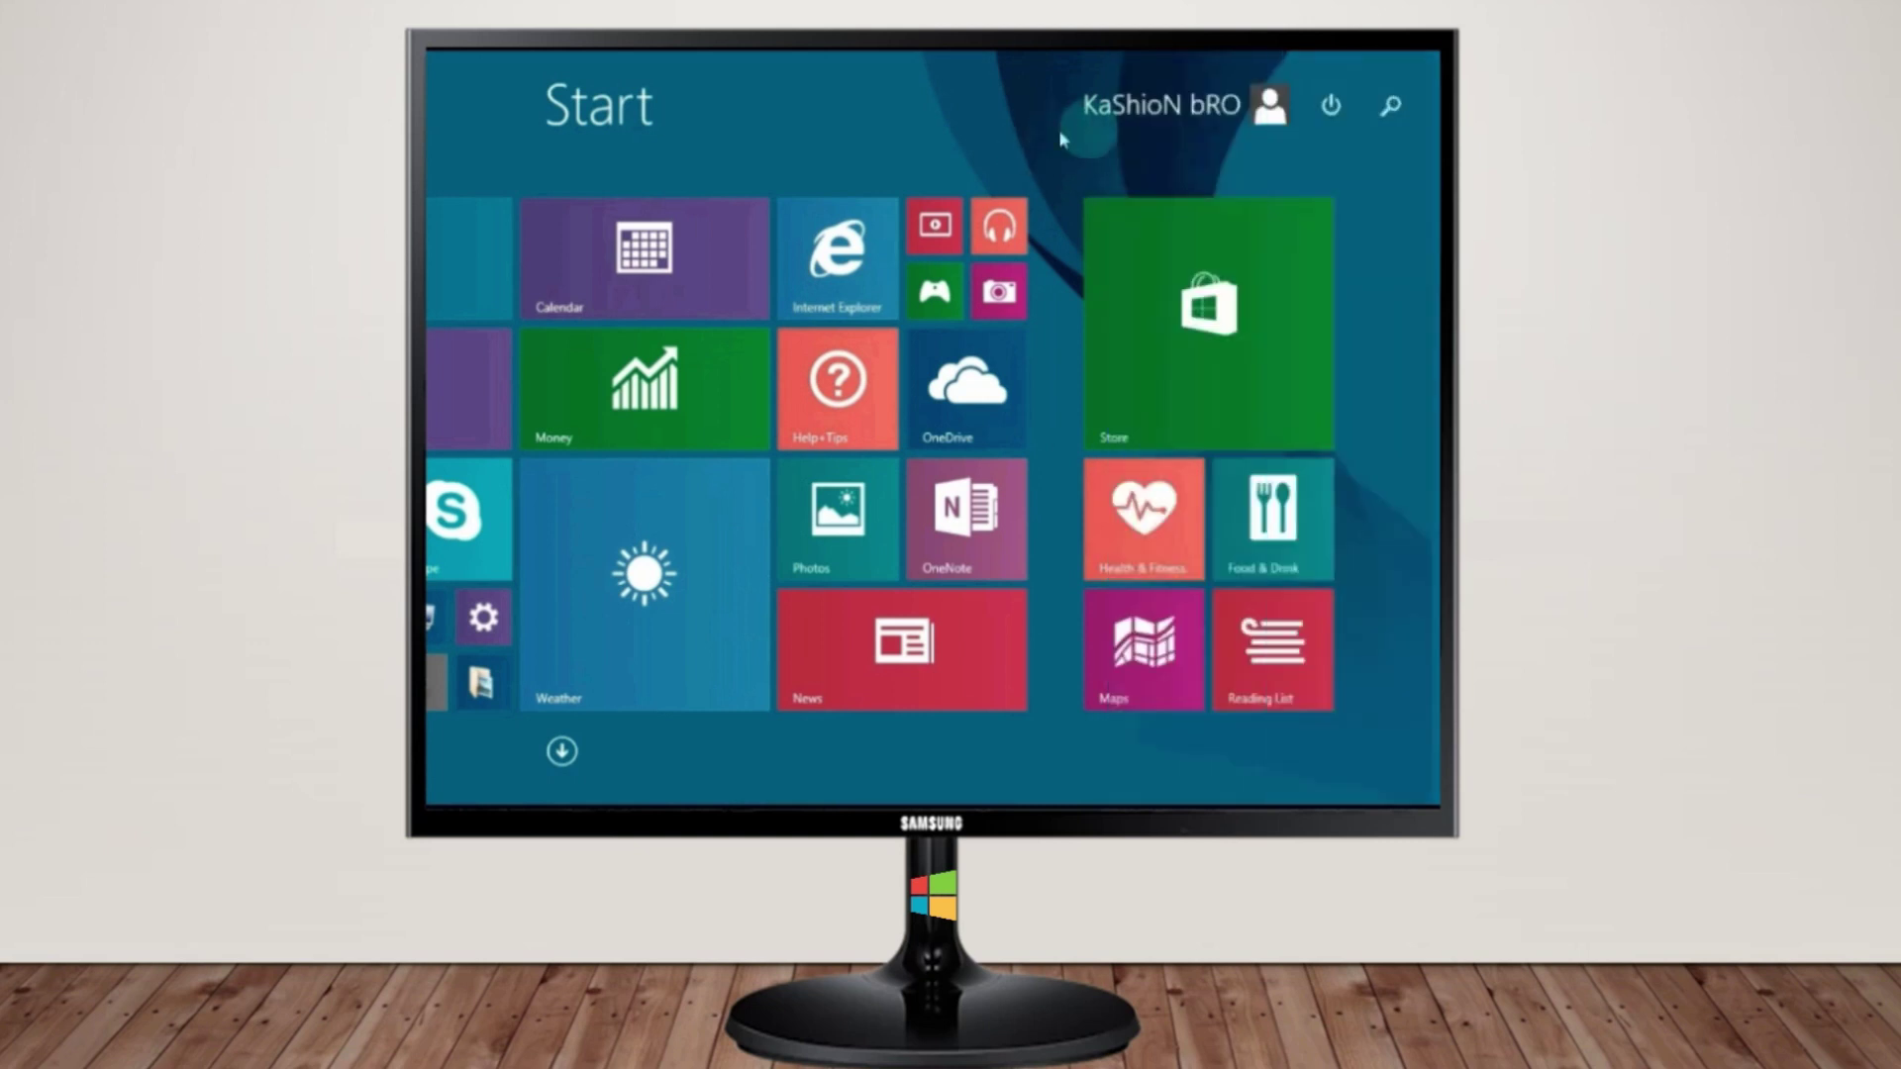
click(1337, 116)
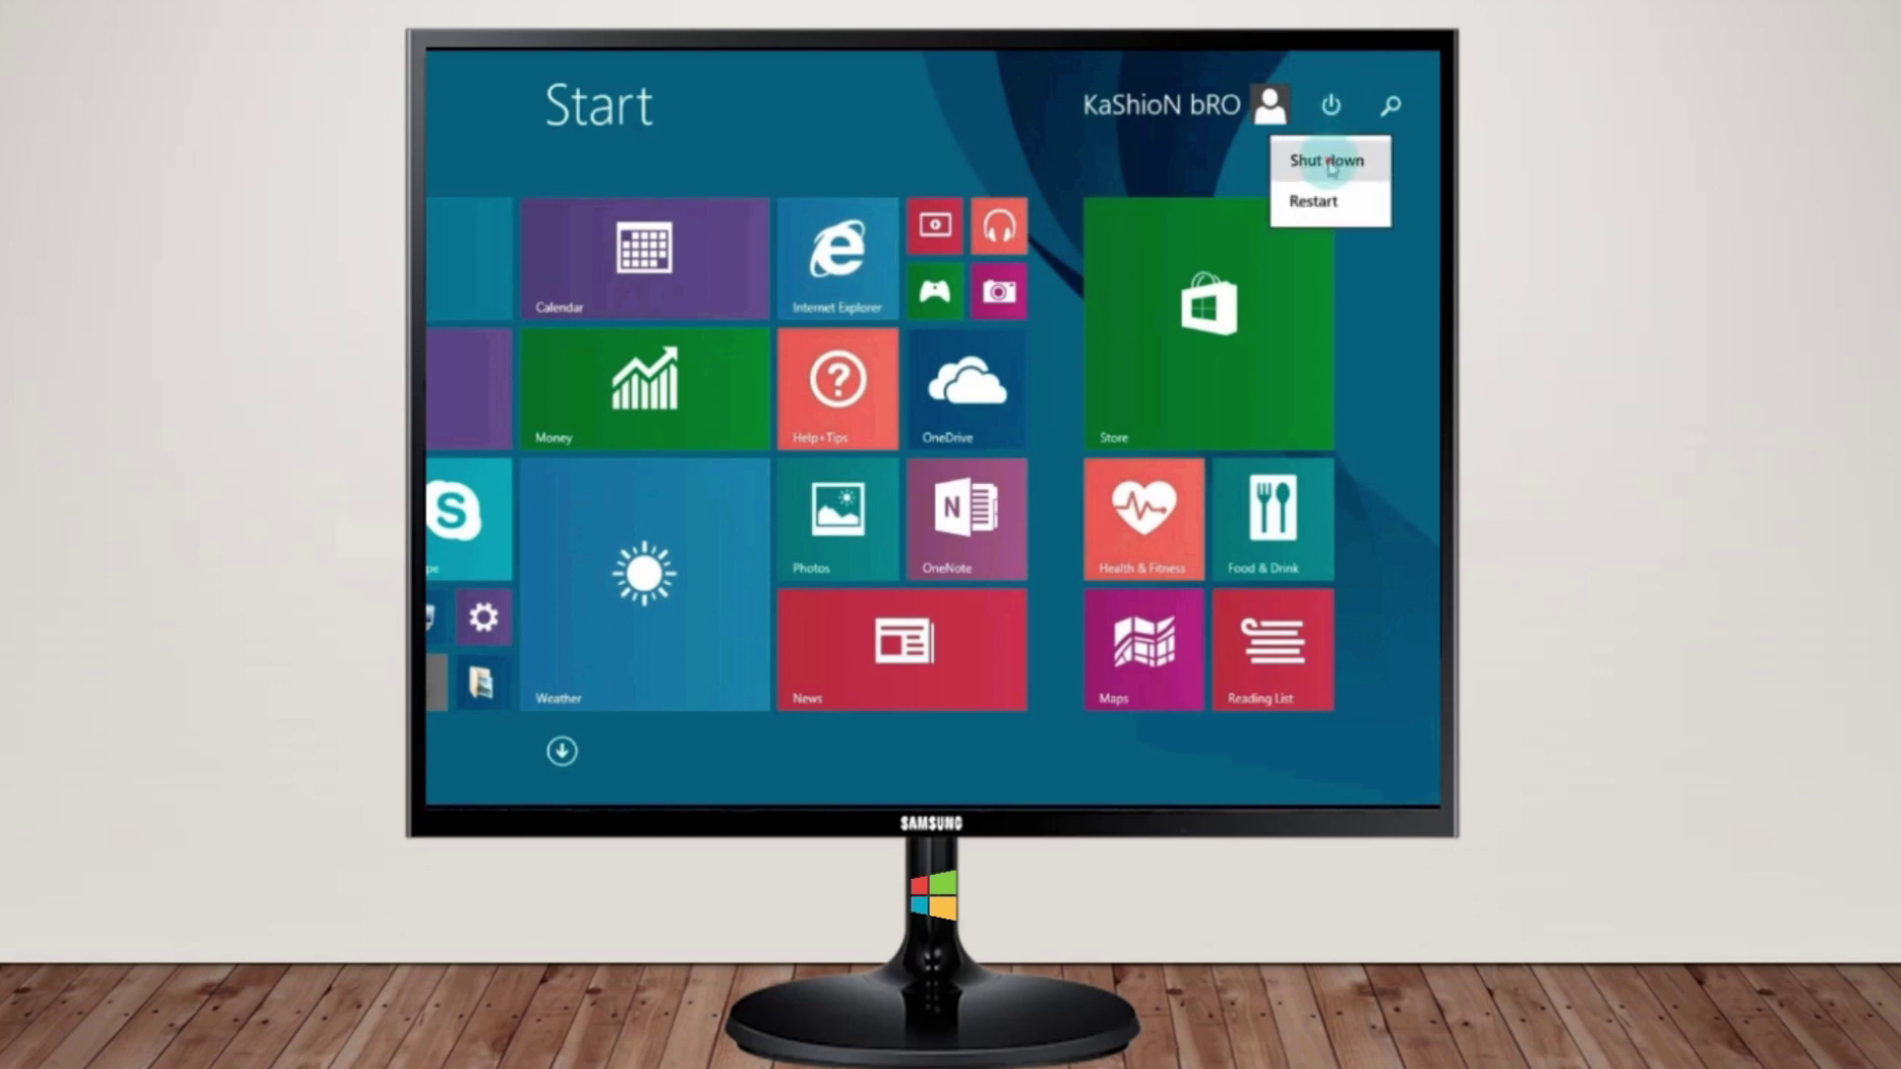
click(1329, 163)
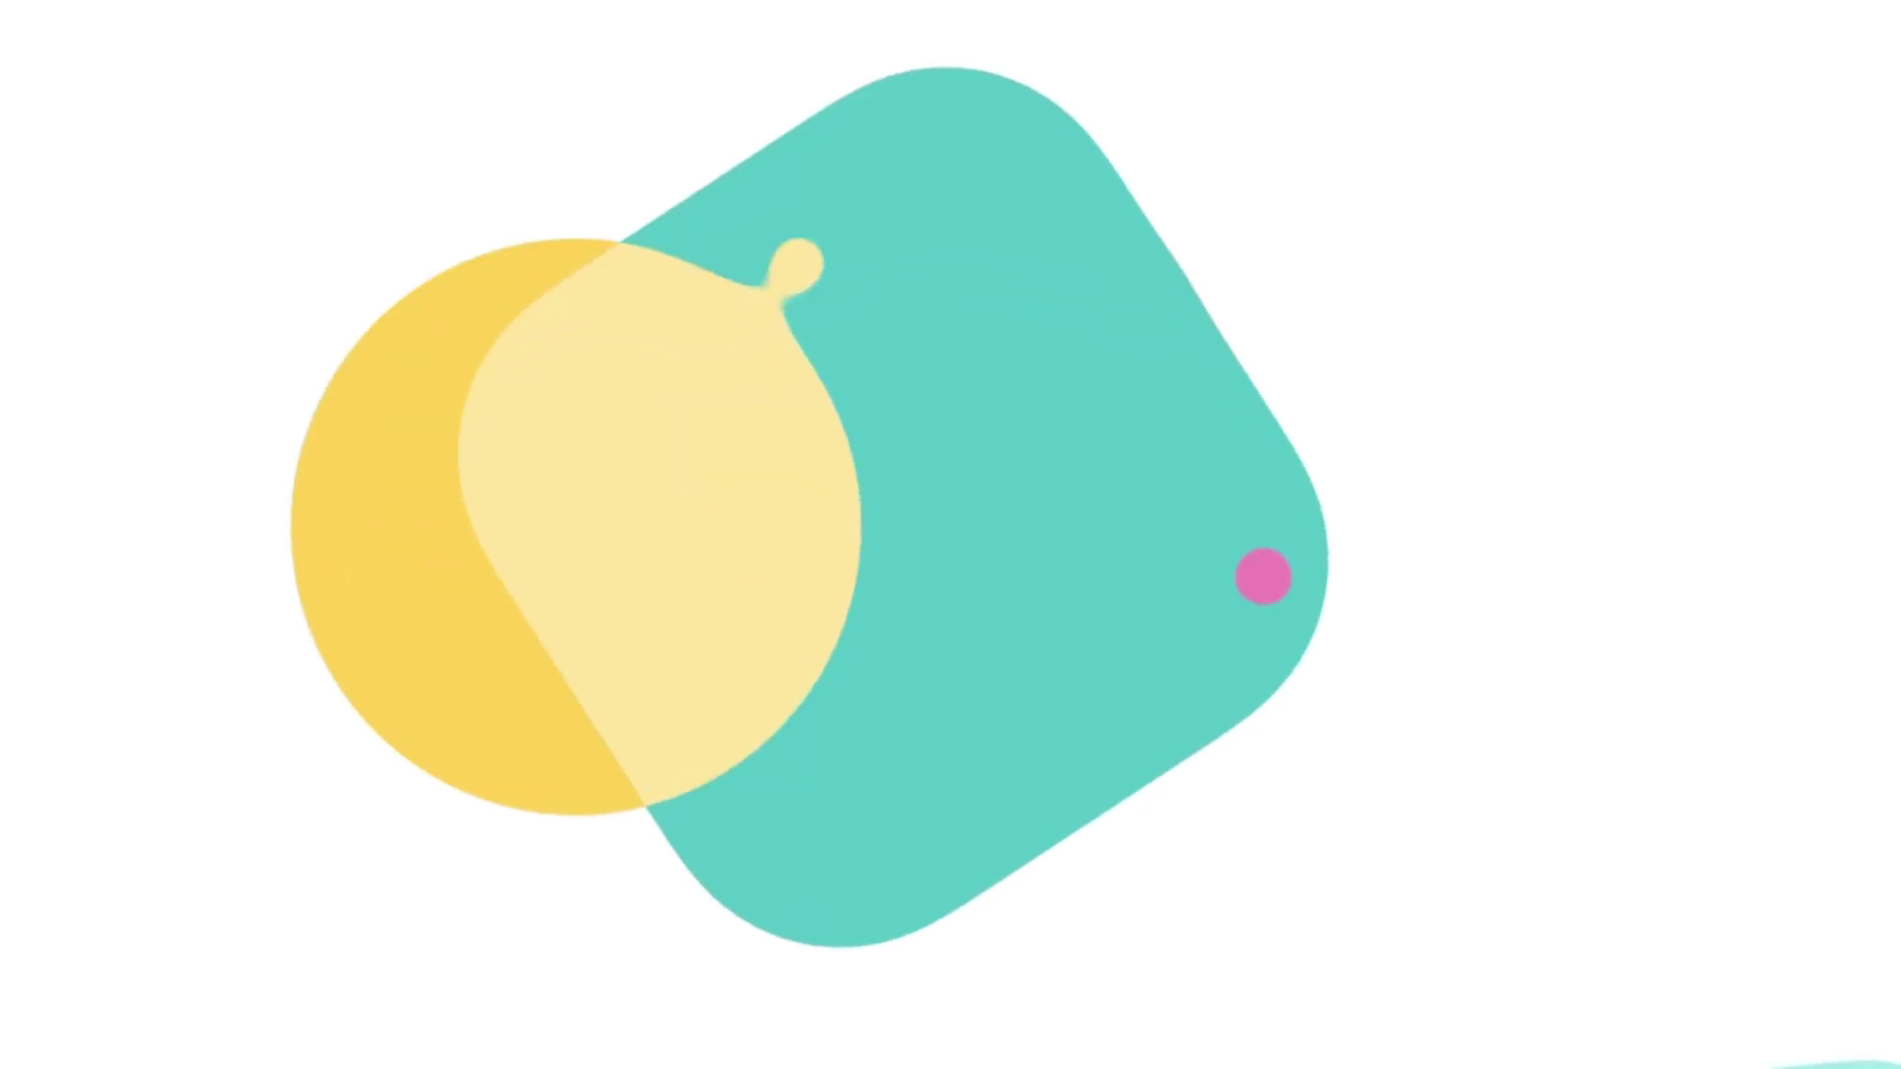